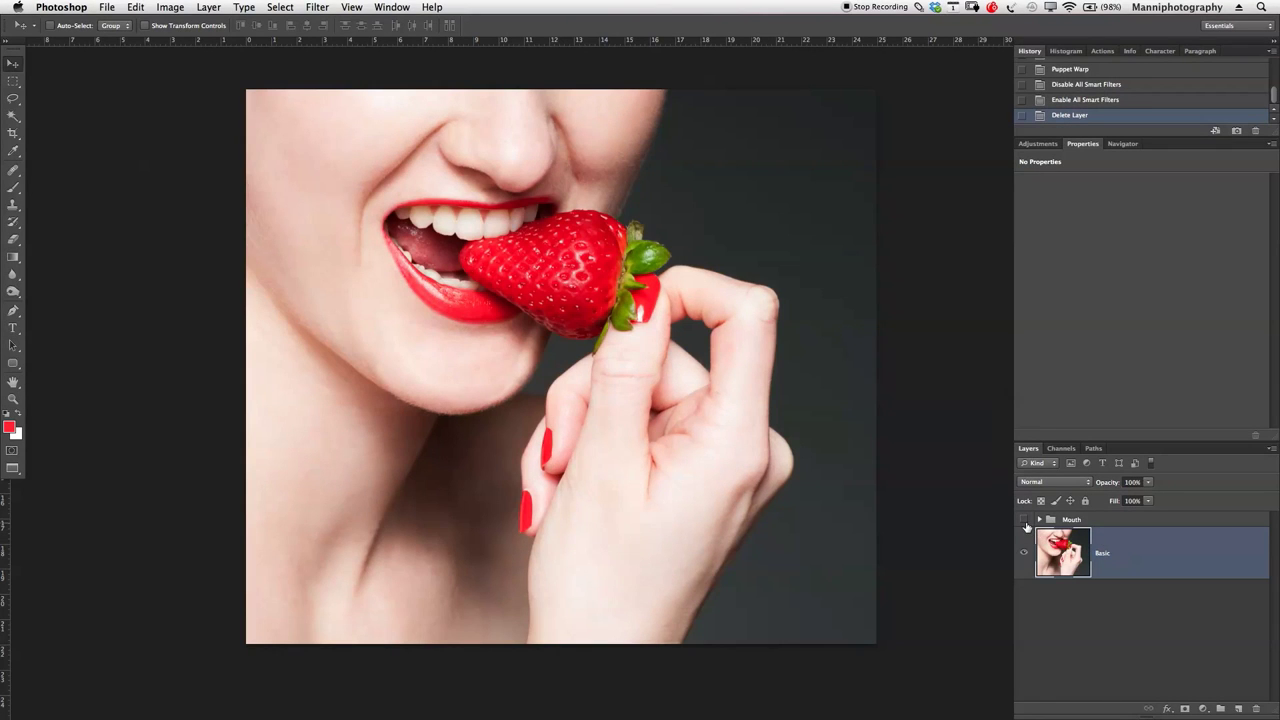
- Toggle the Mouth group's visibility repeatedly to compare the mouth before and after the retouching
left_click(1024, 520)
left_click(1024, 520)
left_click(1024, 520)
left_click(1024, 520)
left_click(1024, 520)
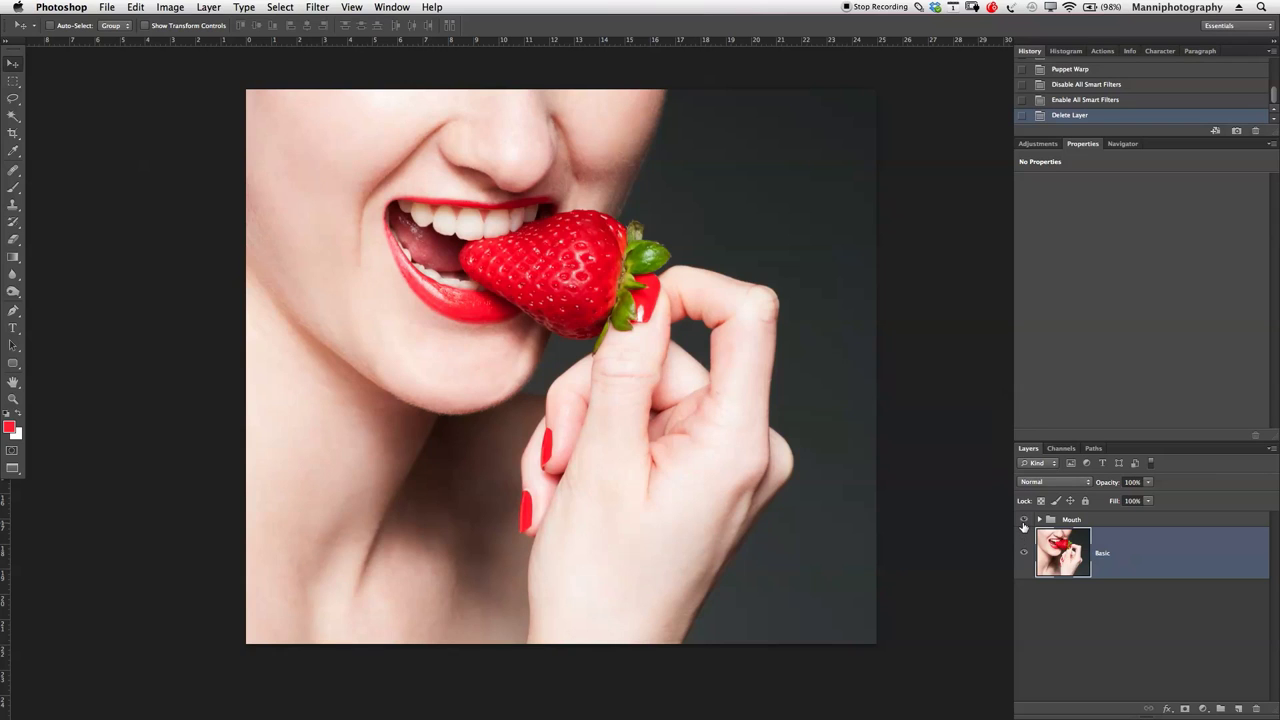
left_click(1023, 520)
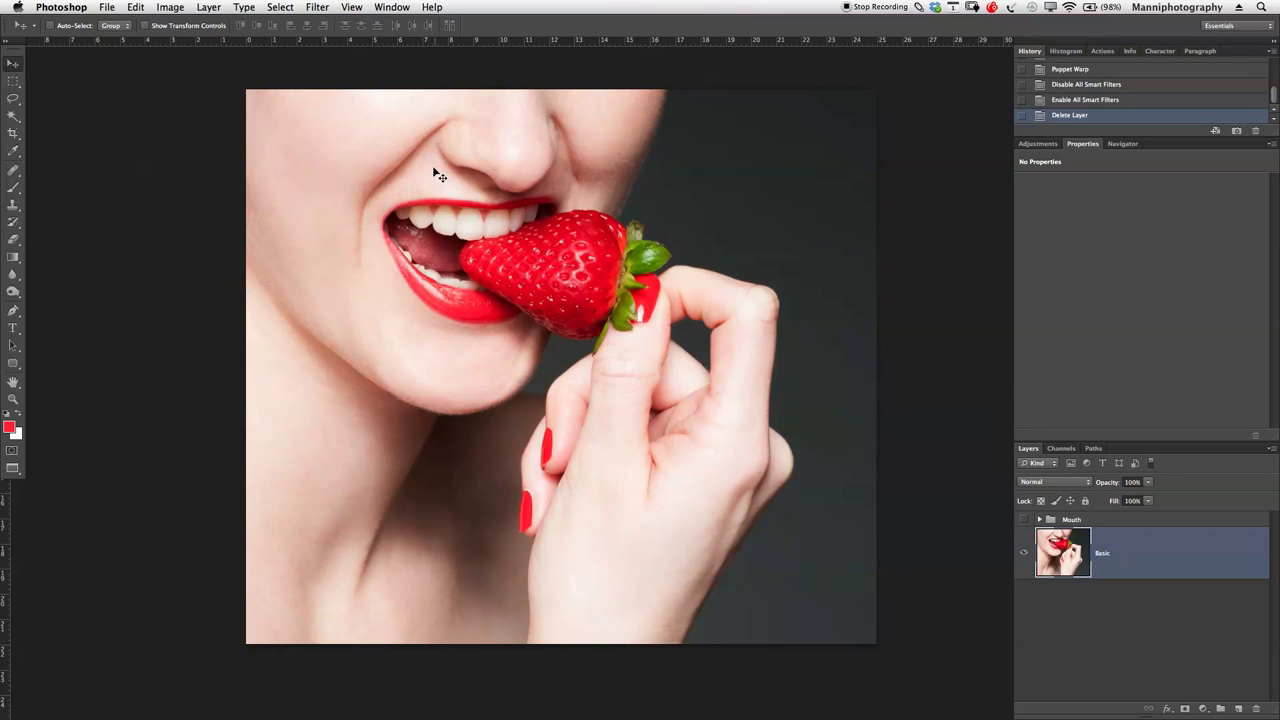
left_click(1022, 520)
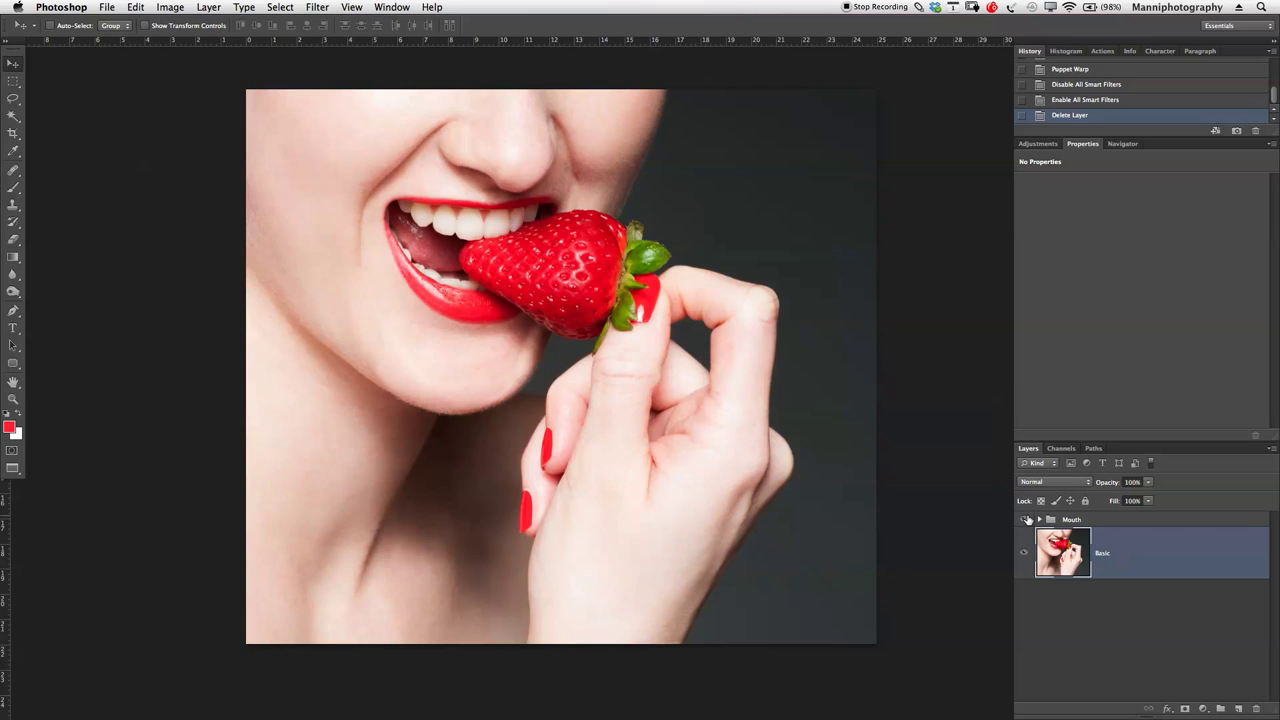
left_click(1023, 520)
left_click(1023, 520)
left_click(1023, 520)
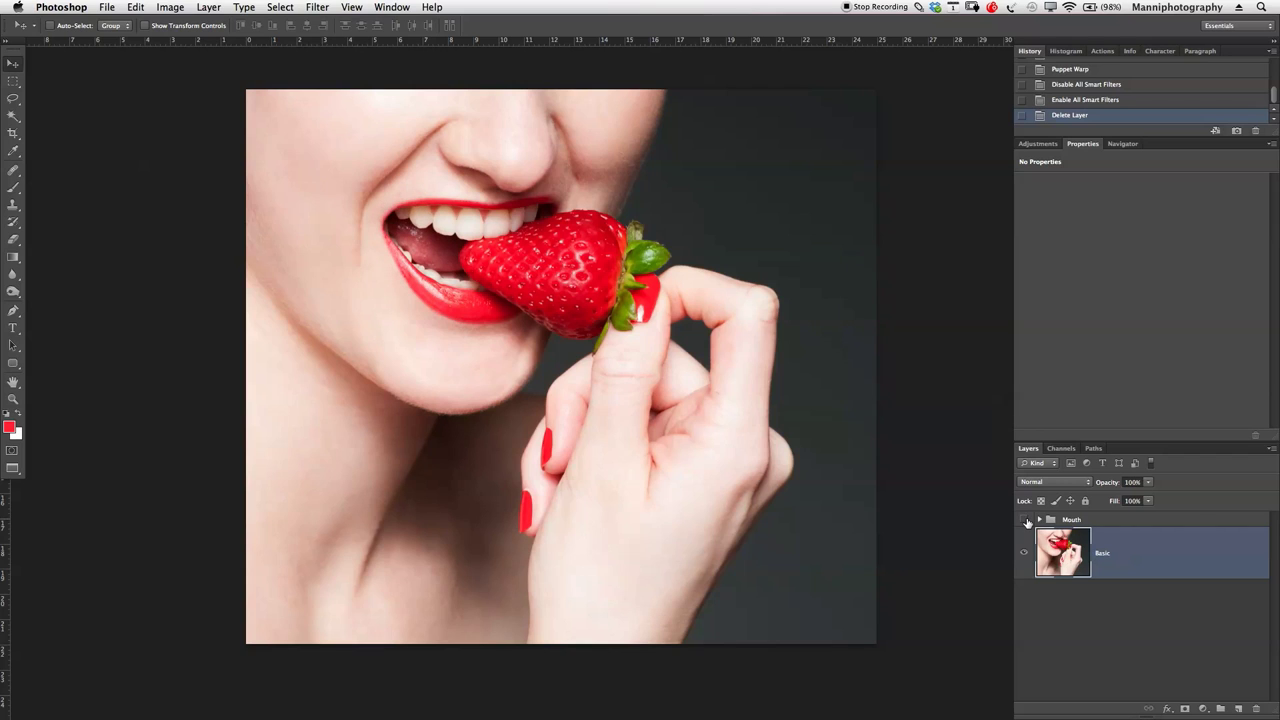
left_click(1027, 521)
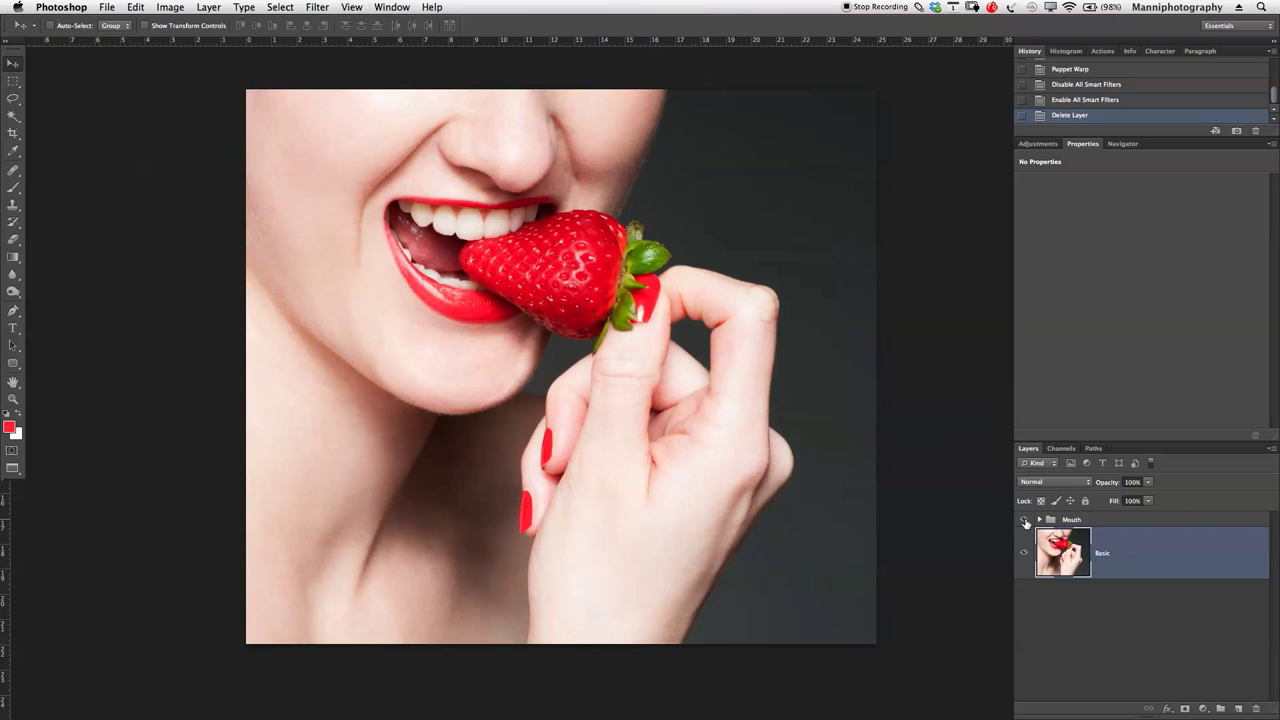
left_click(1024, 521)
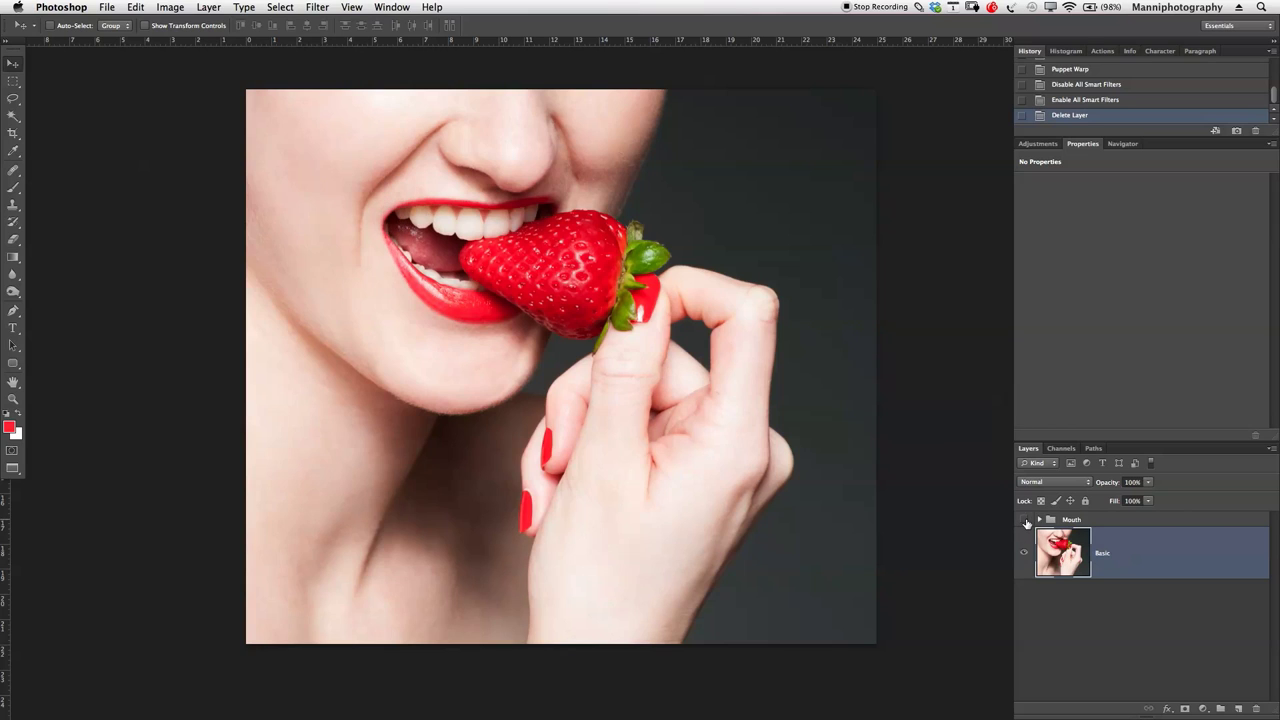
left_click(310, 7)
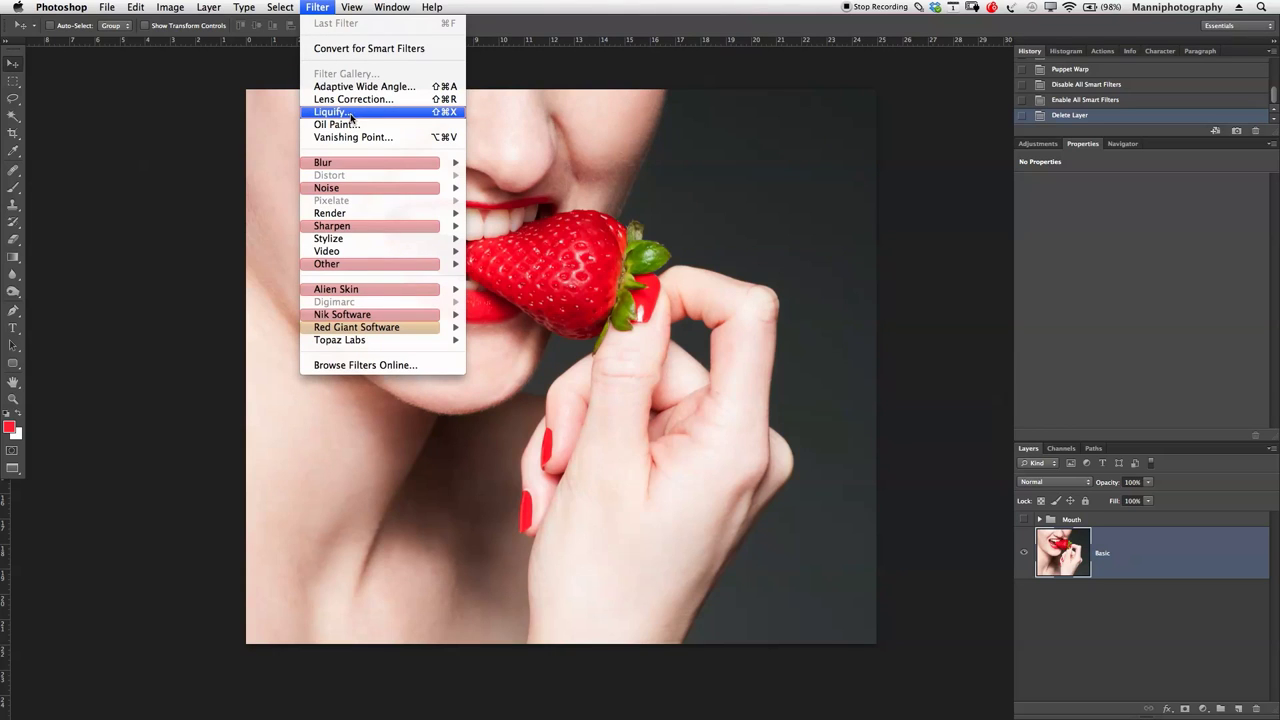
left_click(280, 99)
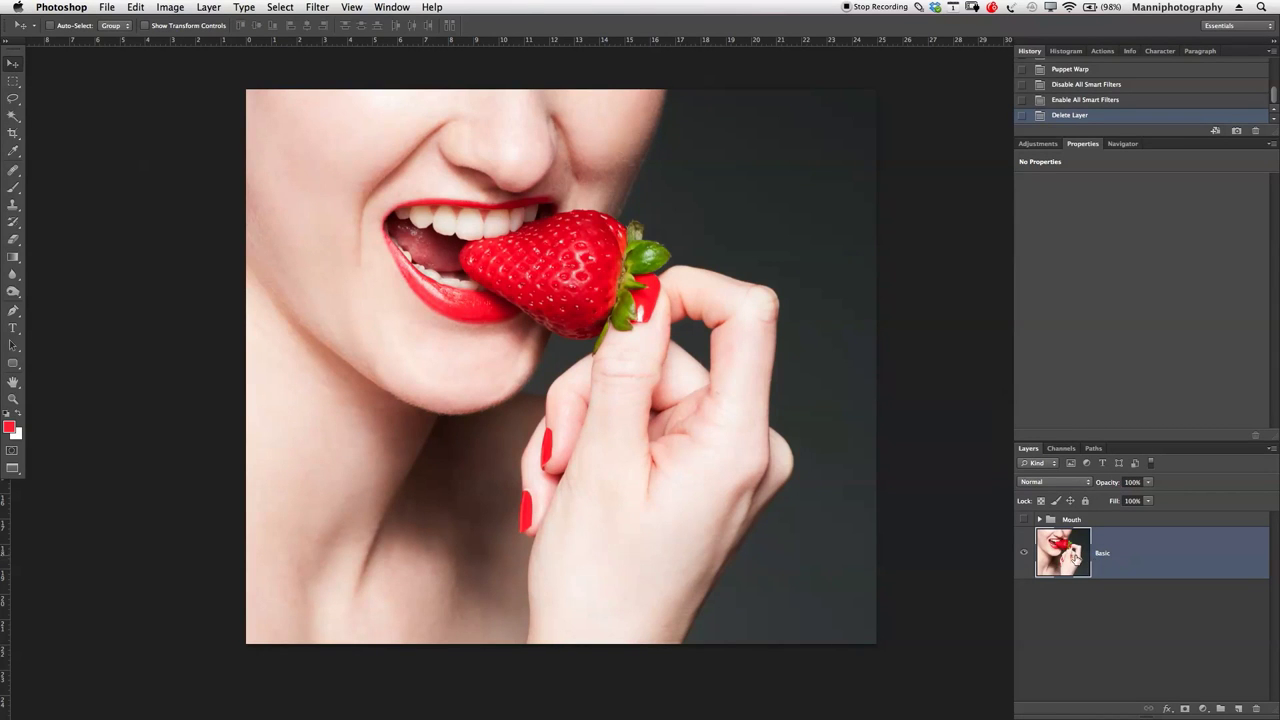
left_click(137, 7)
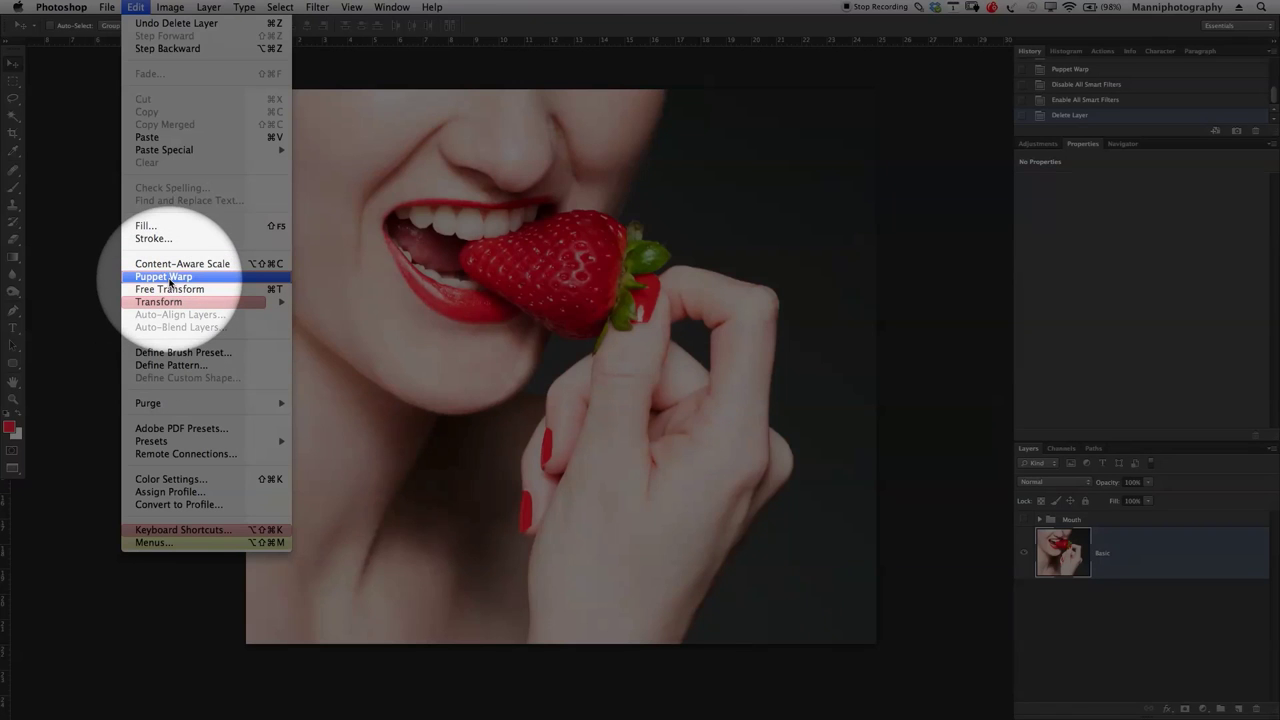
left_click(170, 277)
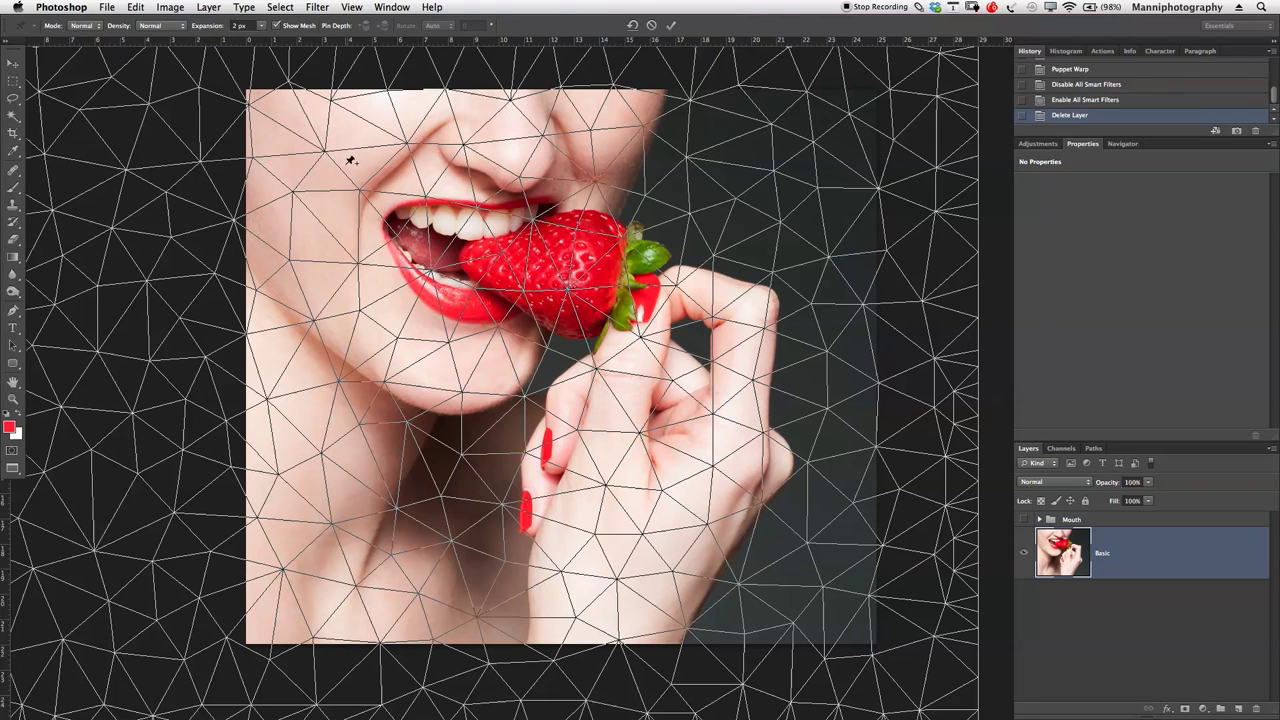
left_click(652, 26)
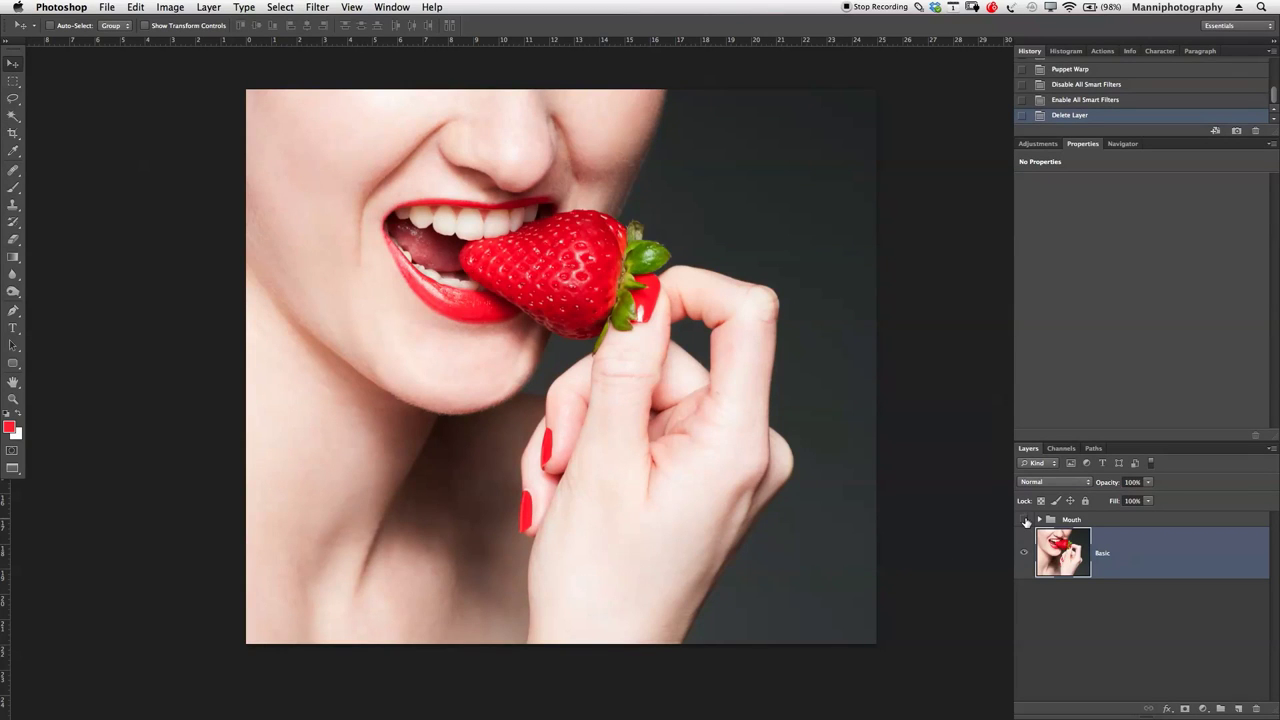
- Compare the mouth once more by switching the Mouth group on and off
left_click(1024, 520)
left_click(1024, 520)
left_click(1024, 520)
key("l")
mouse_move(405, 180)
left_mouse_down()
mouse_move(362, 237)
mouse_move(382, 298)
mouse_move(428, 271)
mouse_move(457, 230)
mouse_move(404, 172)
left_mouse_up()
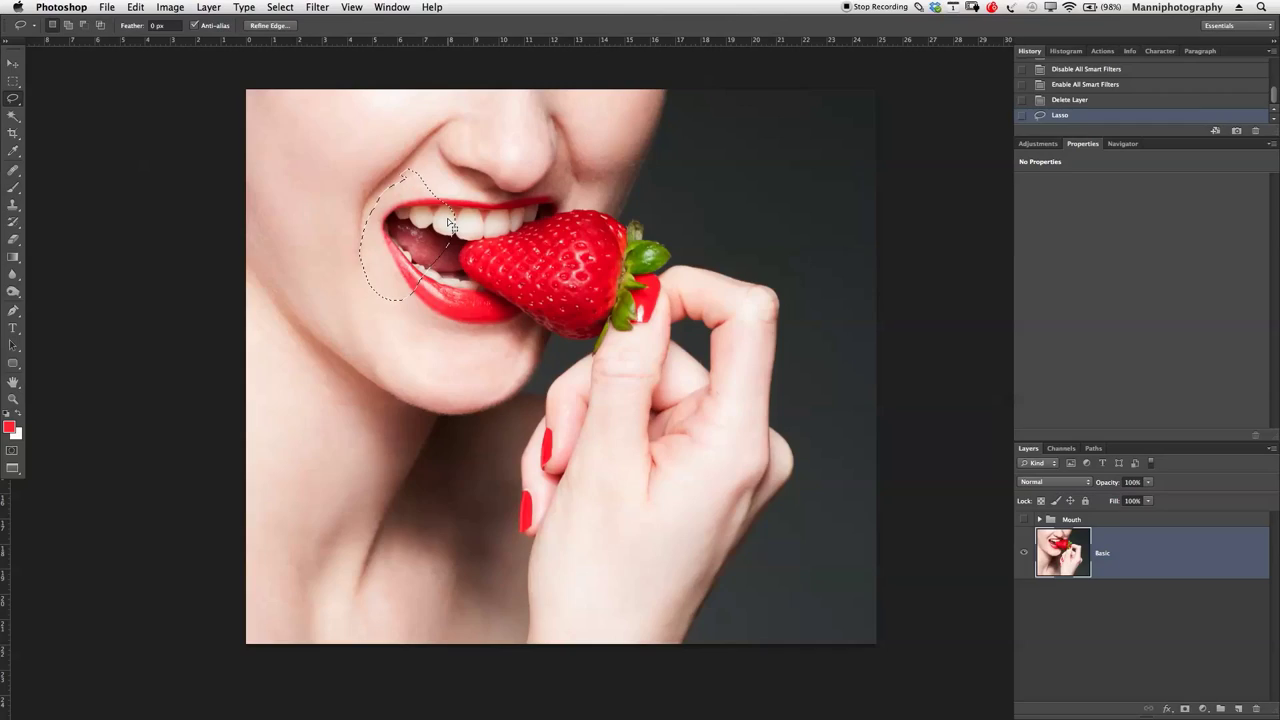
key("super+d")
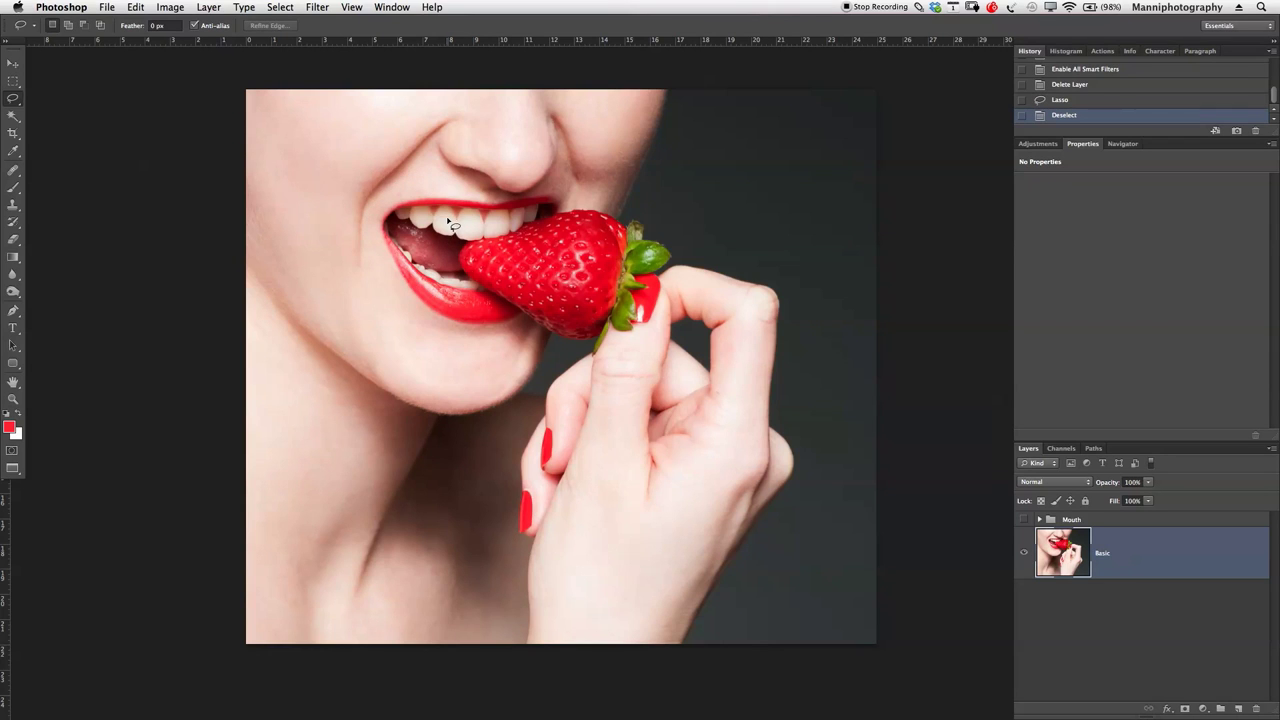
- Lasso the mouth with surrounding skin and part of the strawberry, copy it onto a new layer, and check the cutout without the Basic layer
mouse_move(507, 190)
left_mouse_down()
mouse_move(388, 188)
mouse_move(370, 235)
left_mouse_up()
mouse_move(408, 328)
left_mouse_down()
mouse_move(467, 348)
mouse_move(523, 345)
mouse_move(553, 318)
mouse_move(601, 243)
mouse_move(593, 197)
mouse_move(572, 177)
mouse_move(517, 186)
left_mouse_up()
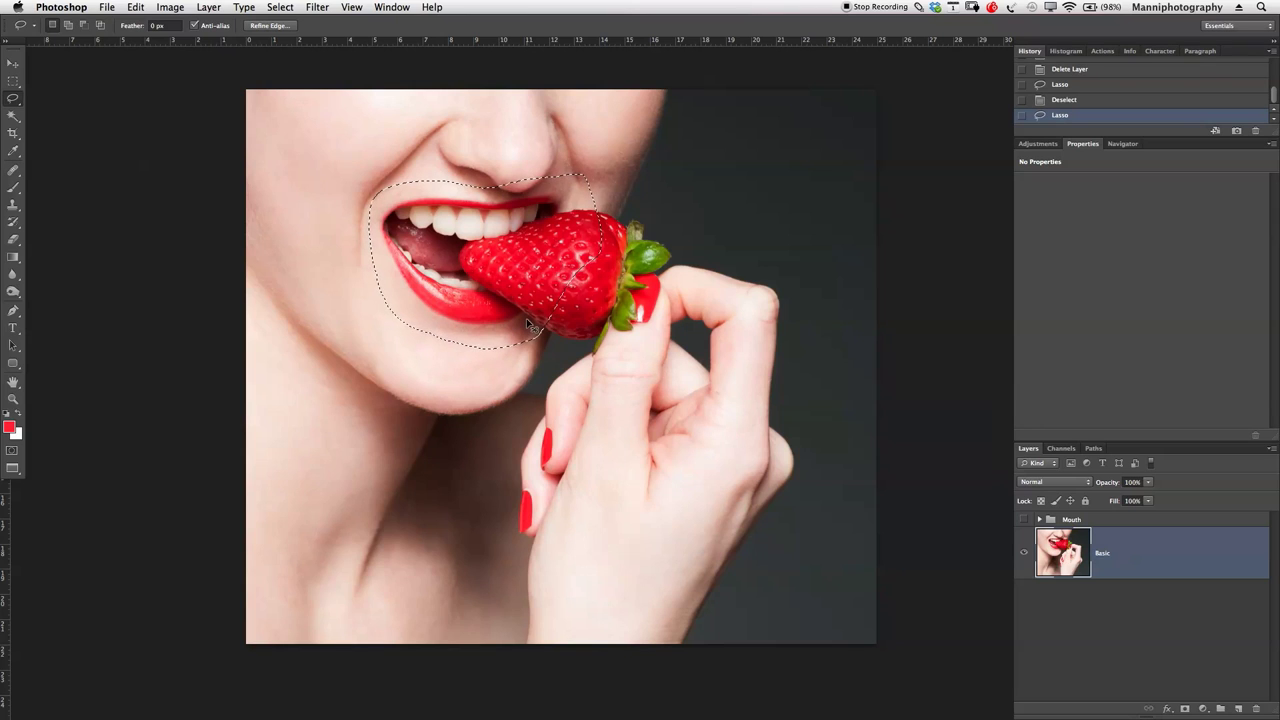
key("super+c")
key("super+v")
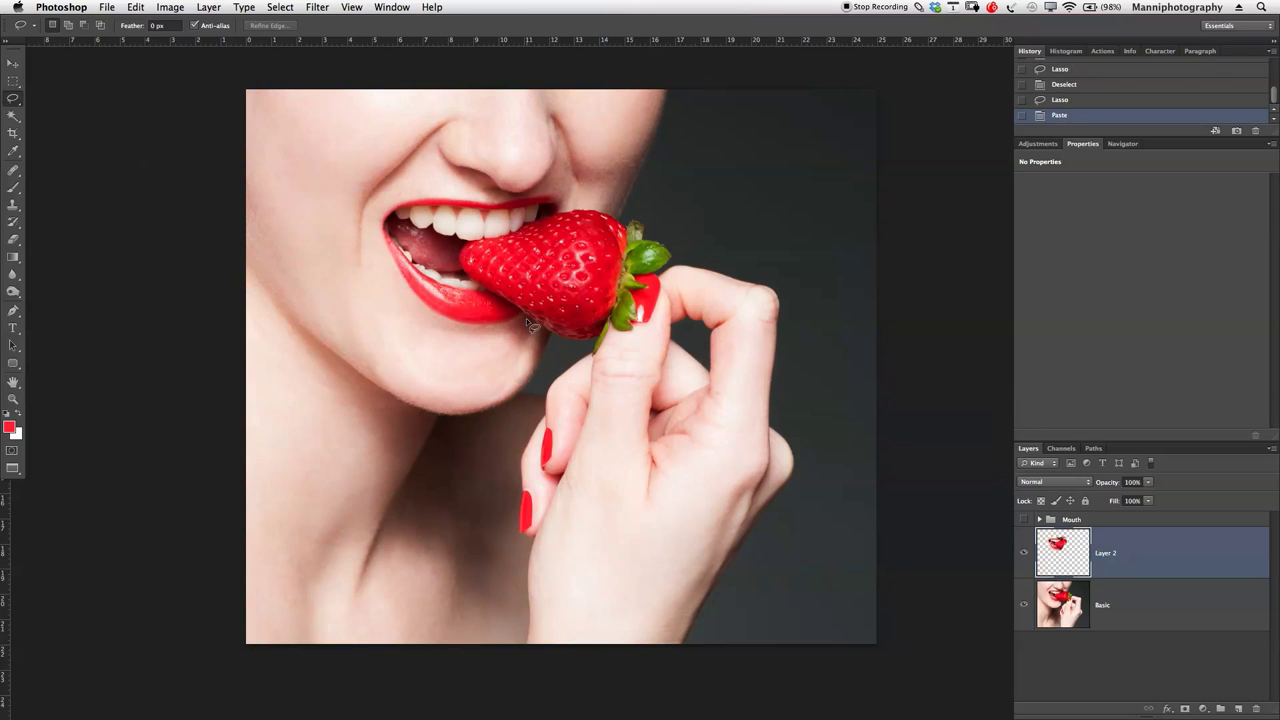
left_click(1033, 608)
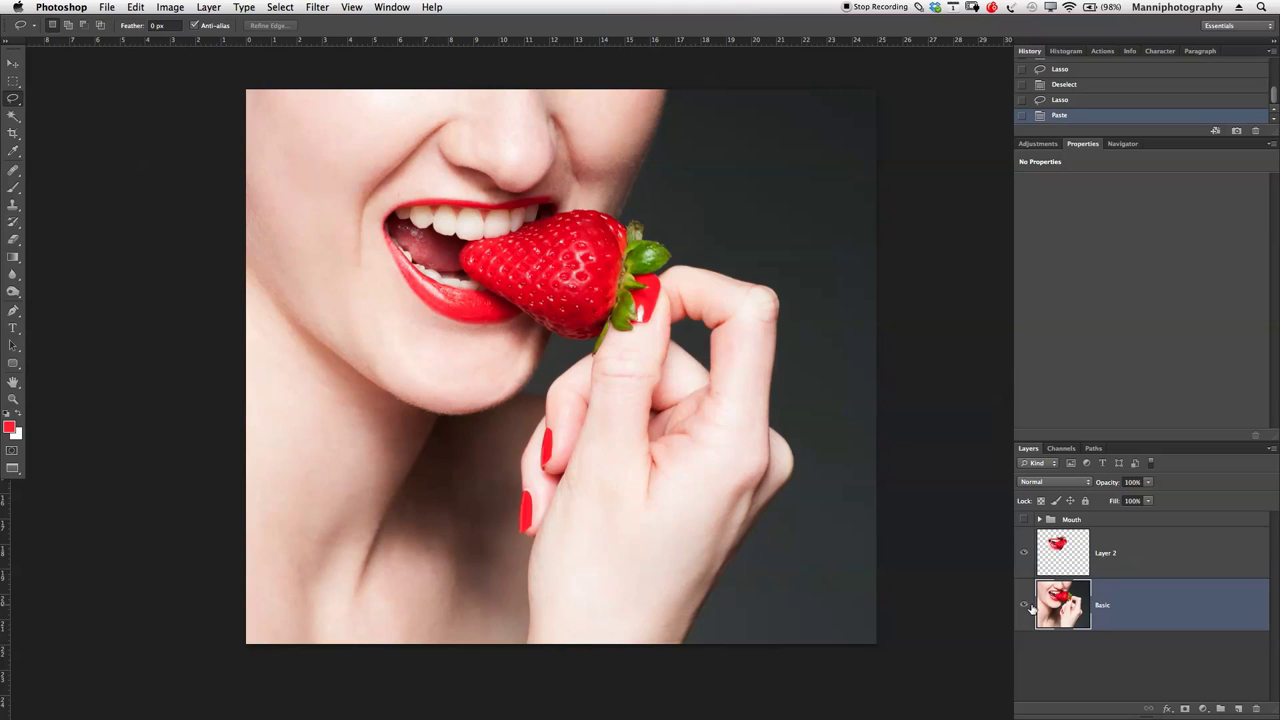
left_click(1027, 606)
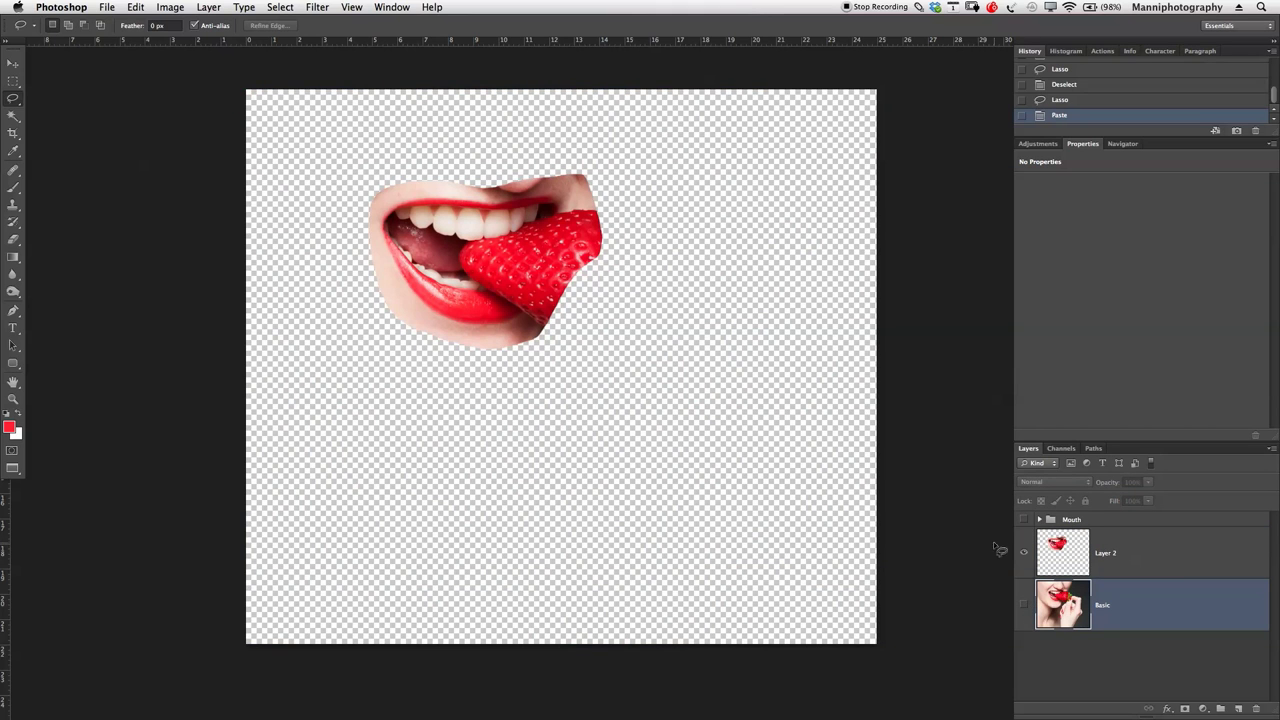
left_click(1024, 606)
- Rename the pasted cutout layer as Mouth 2 and convert it to a Smart Object
double_click(1105, 553)
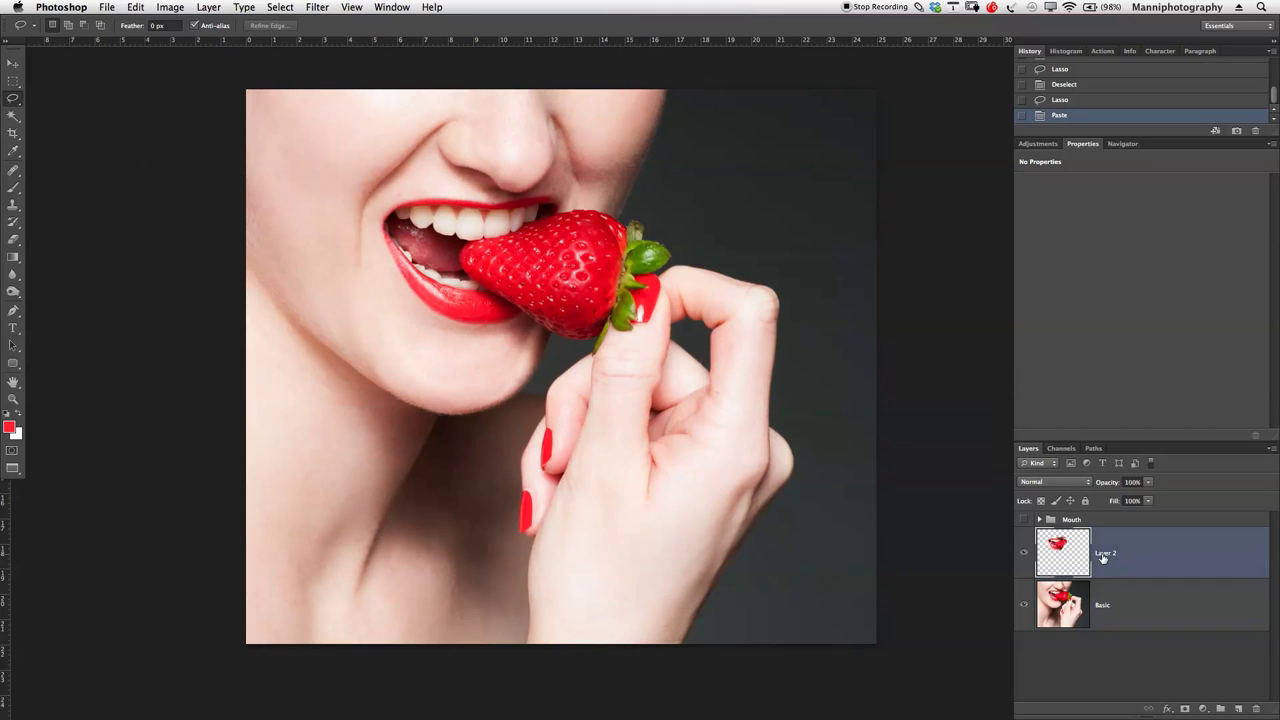
type("Mouth")
key("Return")
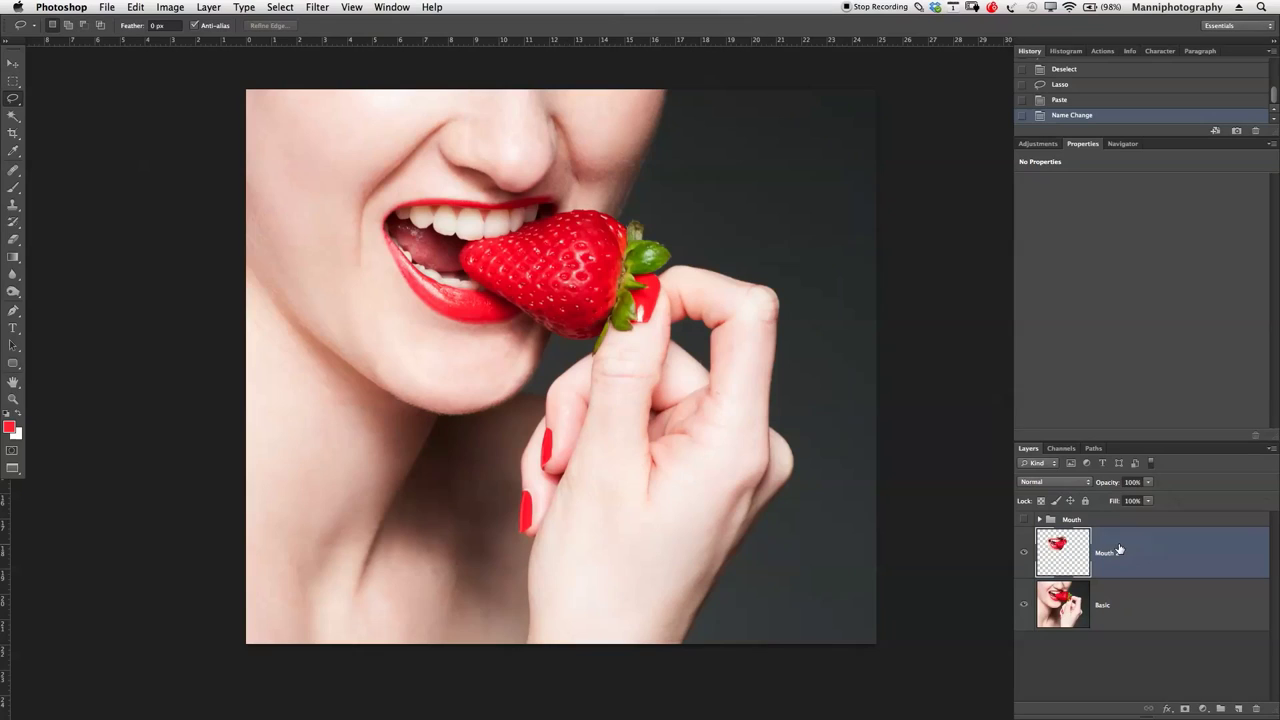
right_click(1122, 548)
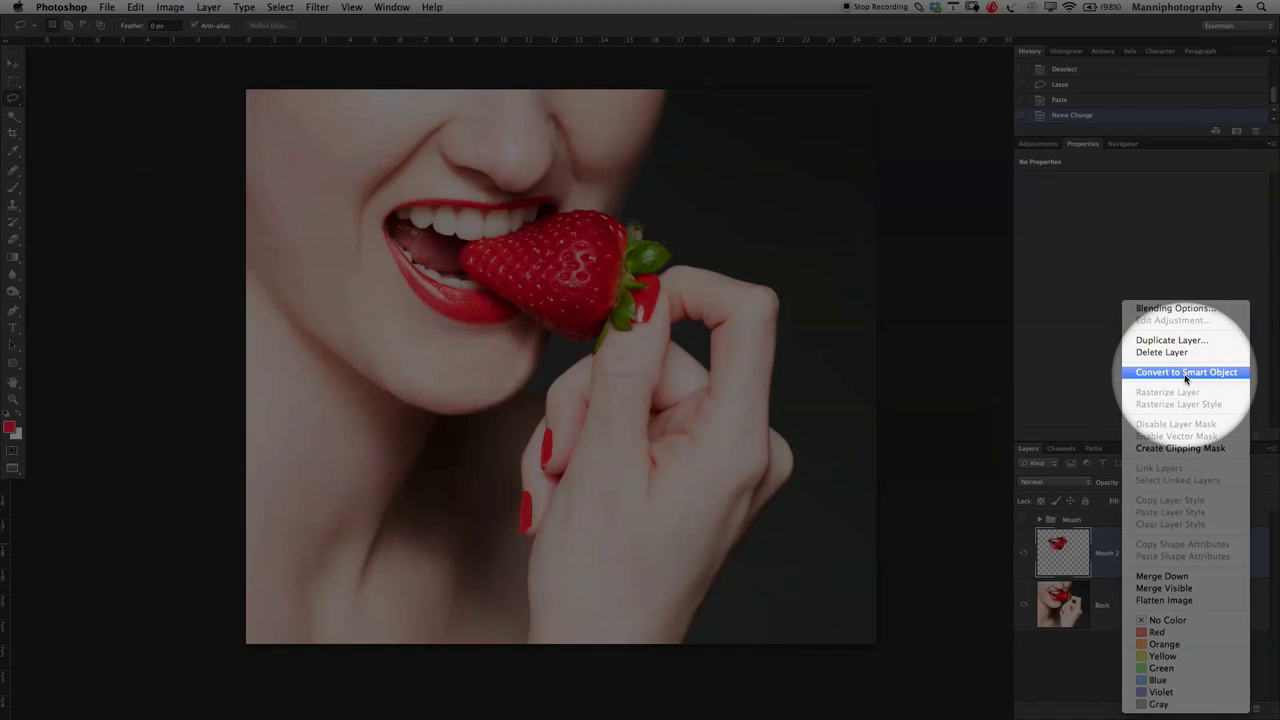
left_click(1183, 372)
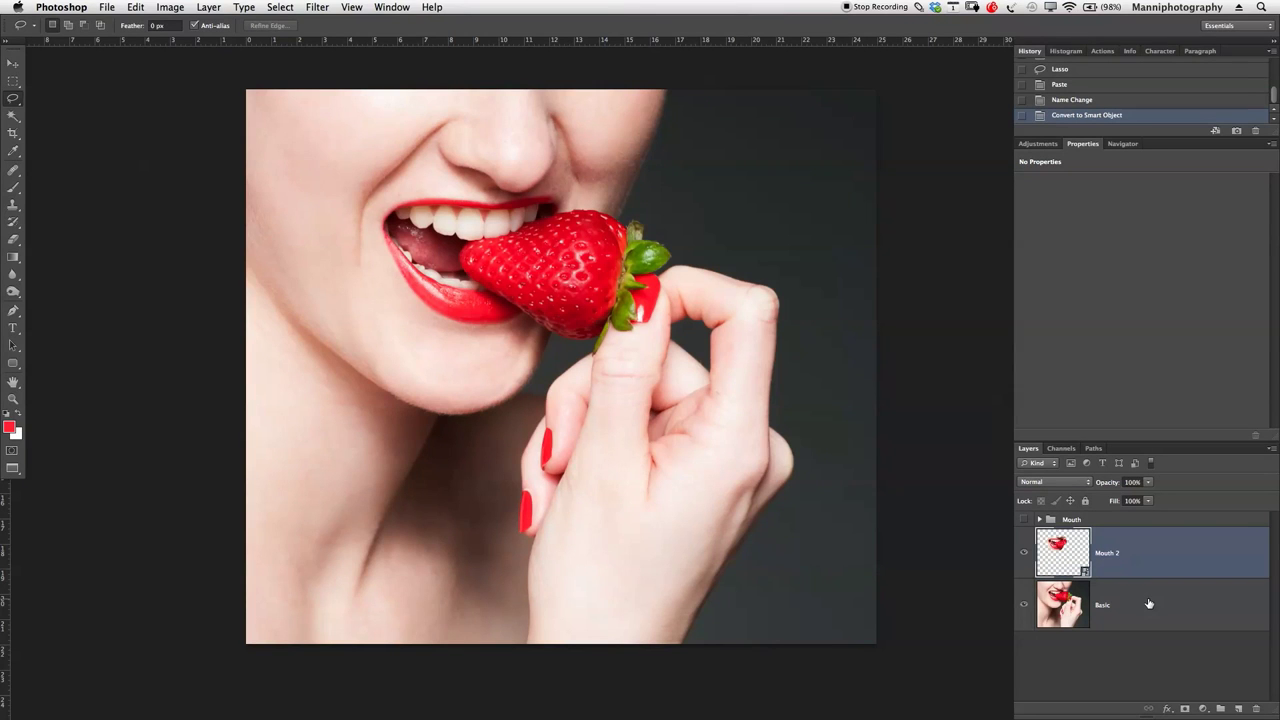
- Try pulling the corner of the mouth outward with Puppet Warp on the Mouth 2 layer, and cancel the warp
left_click(172, 7)
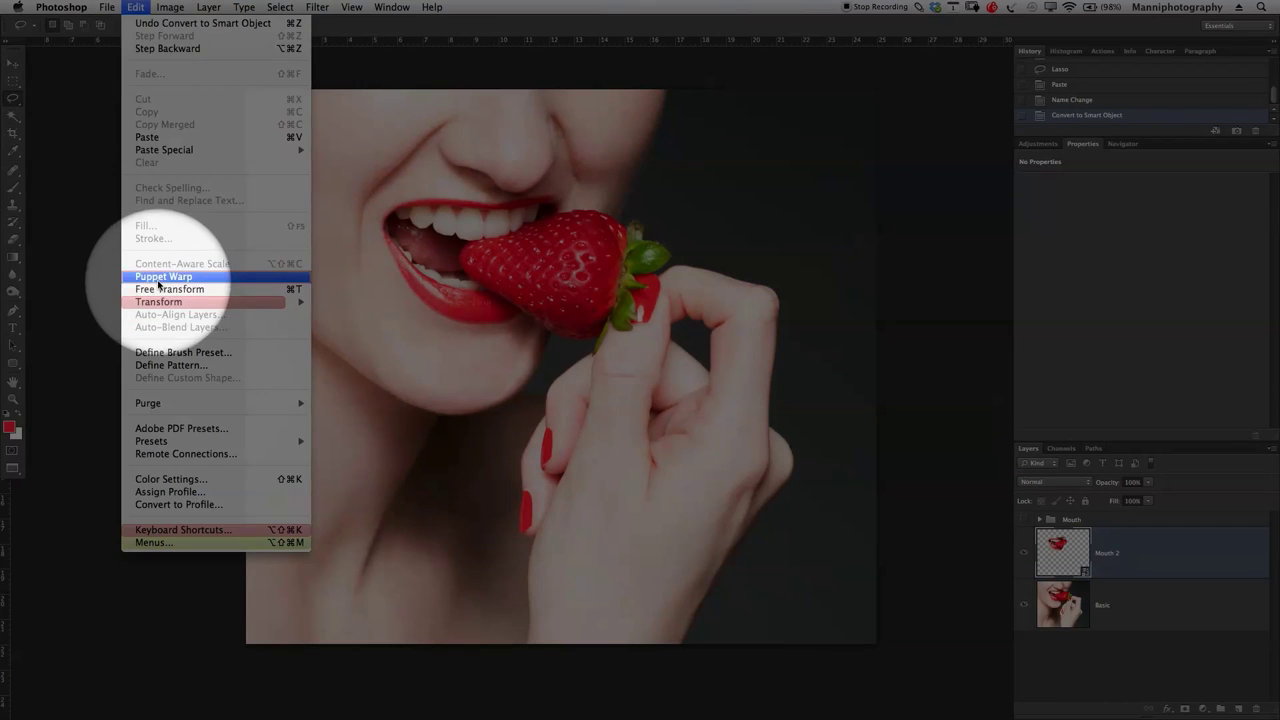
left_click(163, 277)
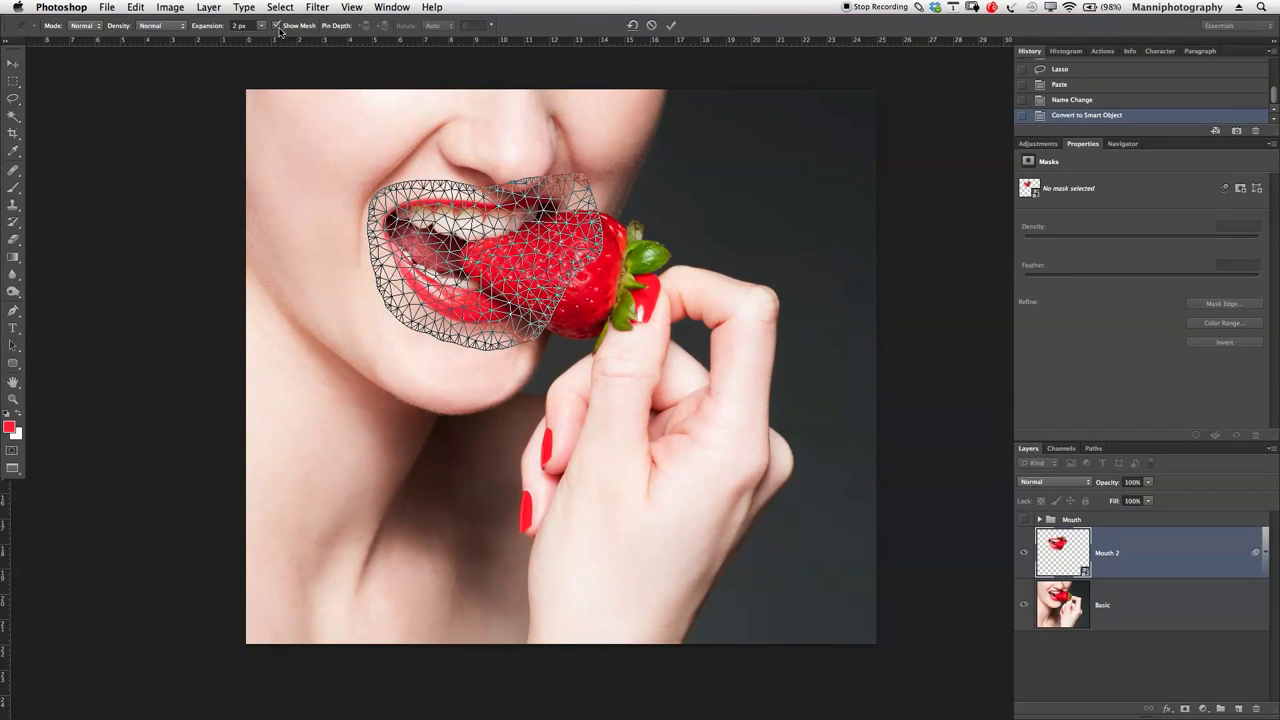
left_click(282, 27)
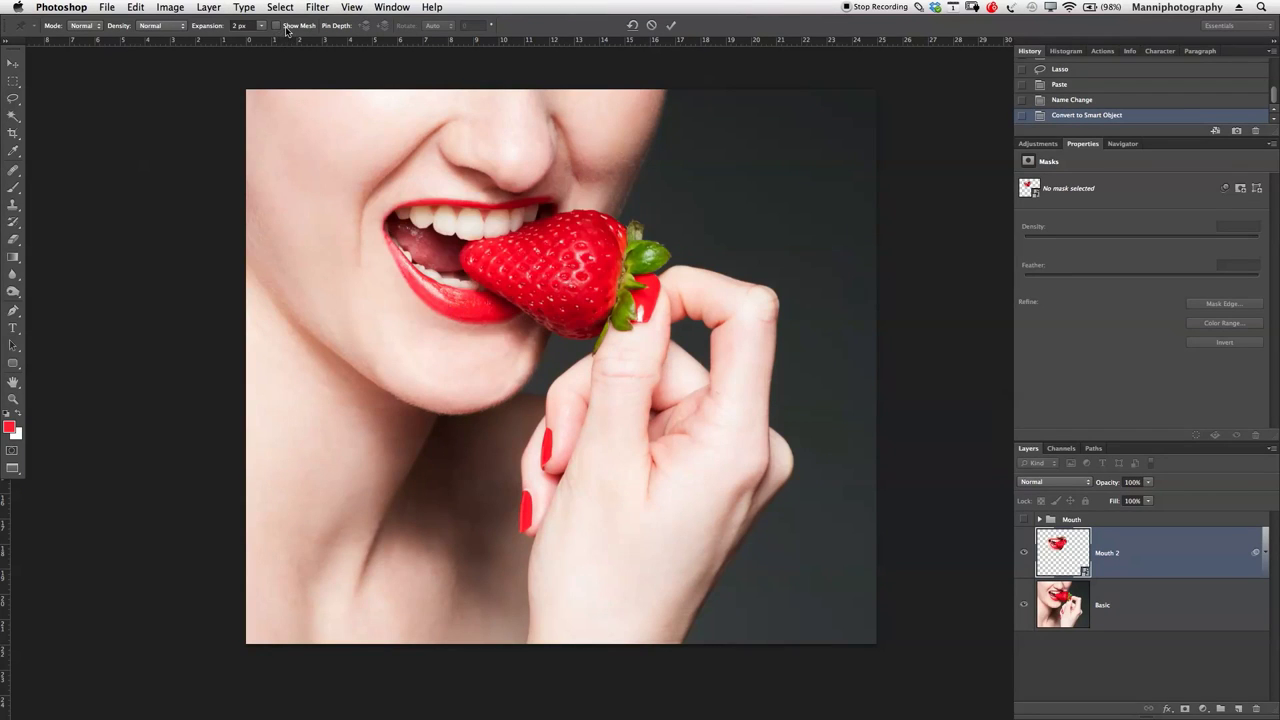
left_click(276, 27)
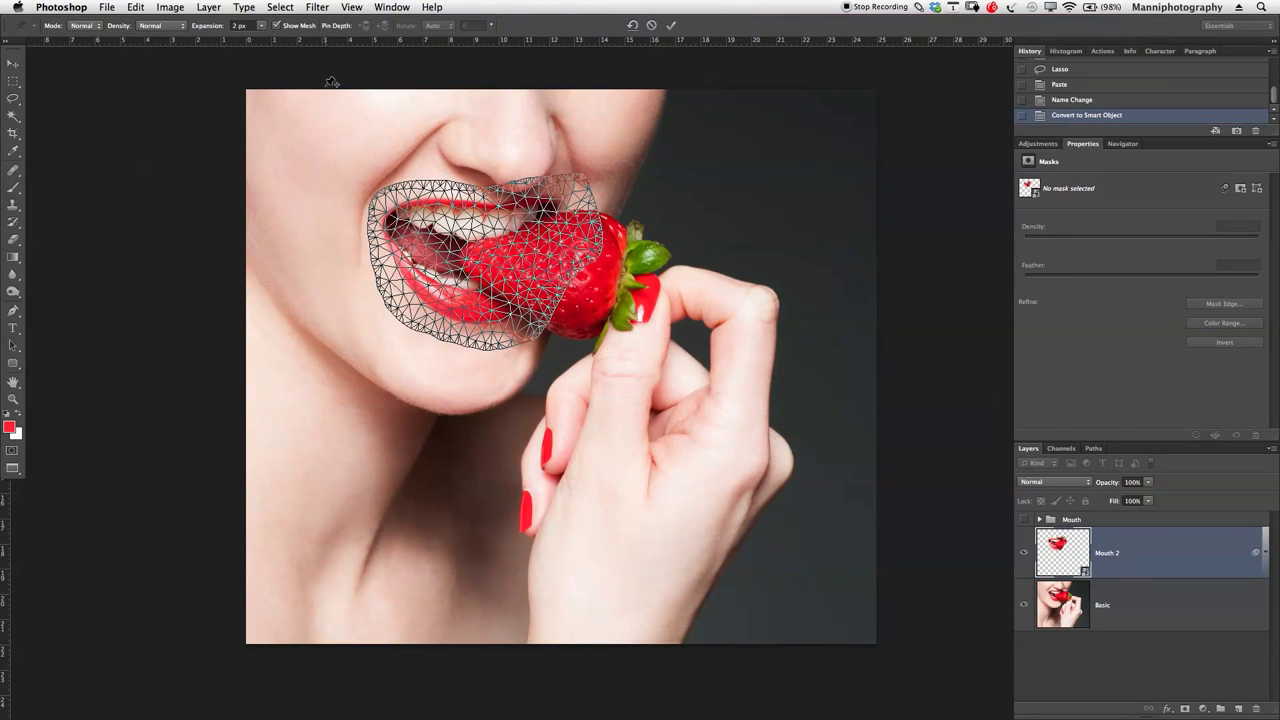
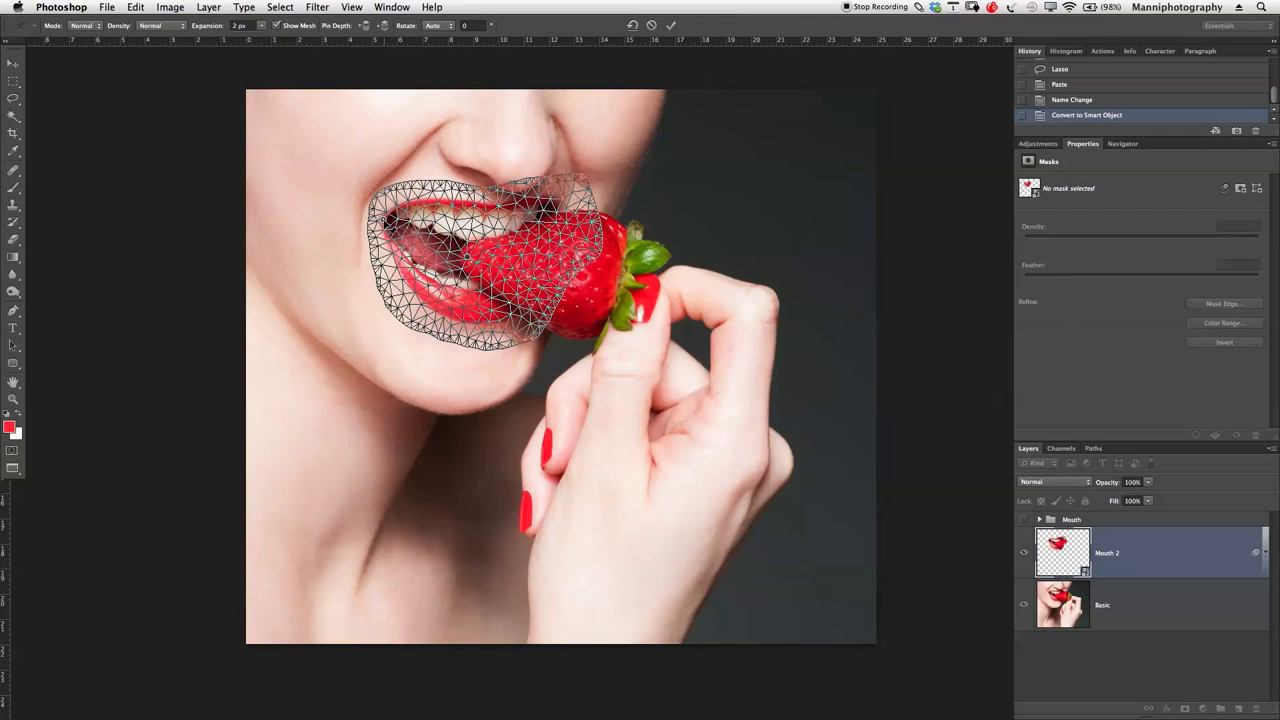
mouse_move(386, 216)
left_mouse_down()
mouse_move(409, 197)
mouse_move(396, 220)
mouse_move(362, 214)
mouse_move(373, 213)
left_mouse_up()
left_click(466, 230)
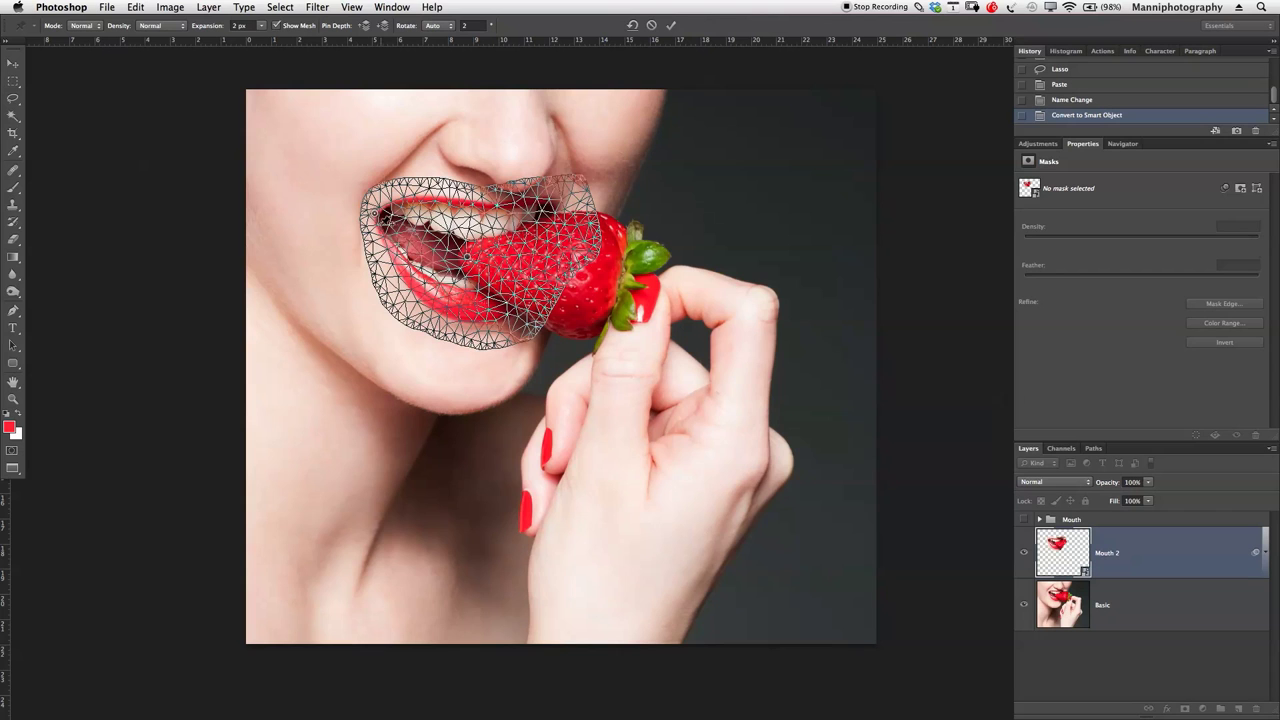
left_click_drag(374, 215, 478, 245)
key("ctrl+z")
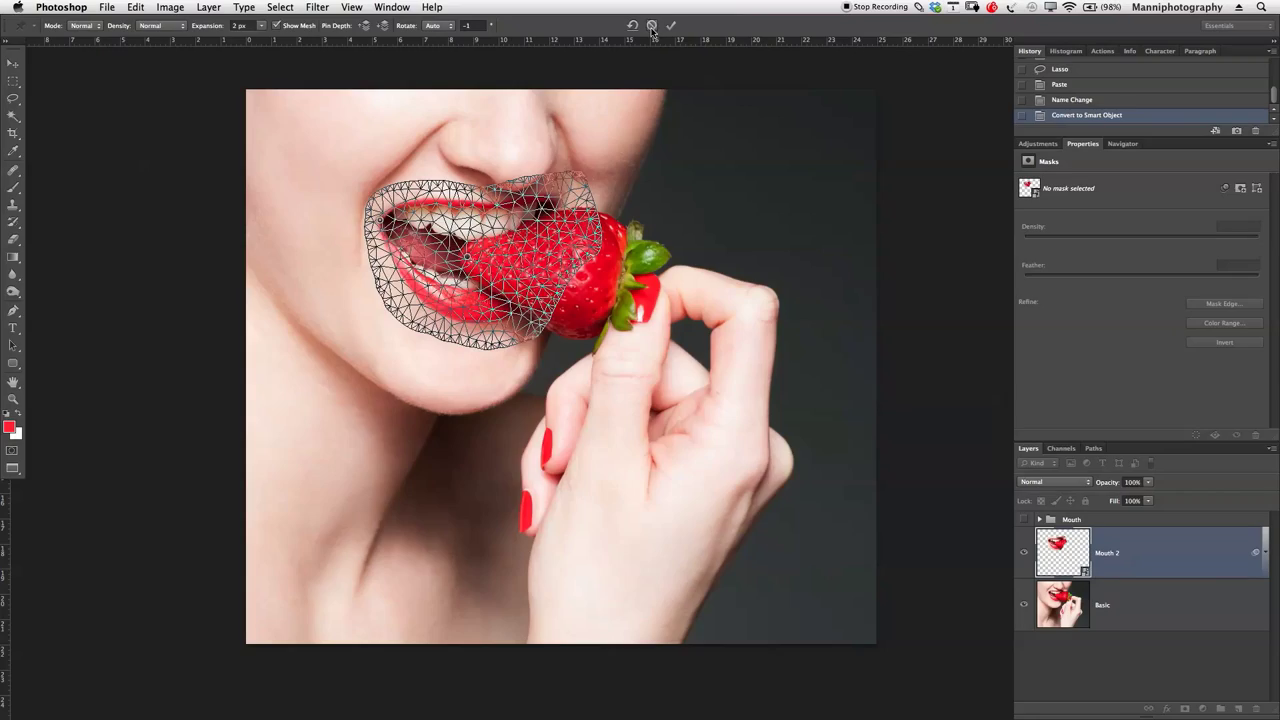
left_click(651, 25)
- Start Puppet Warp on the Mouth 2 layer and pin the upper lip, the lower lip and the skin just below it
left_click(218, 5)
mouse_move(136, 7)
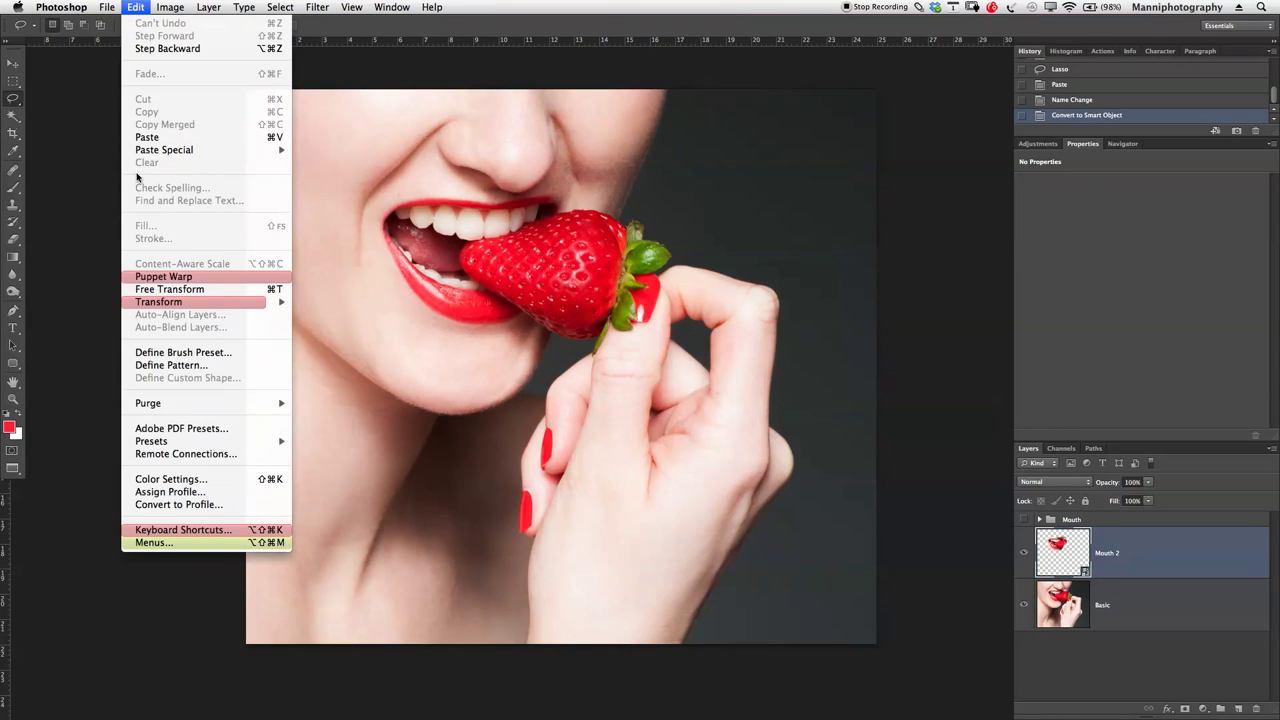
left_click(166, 276)
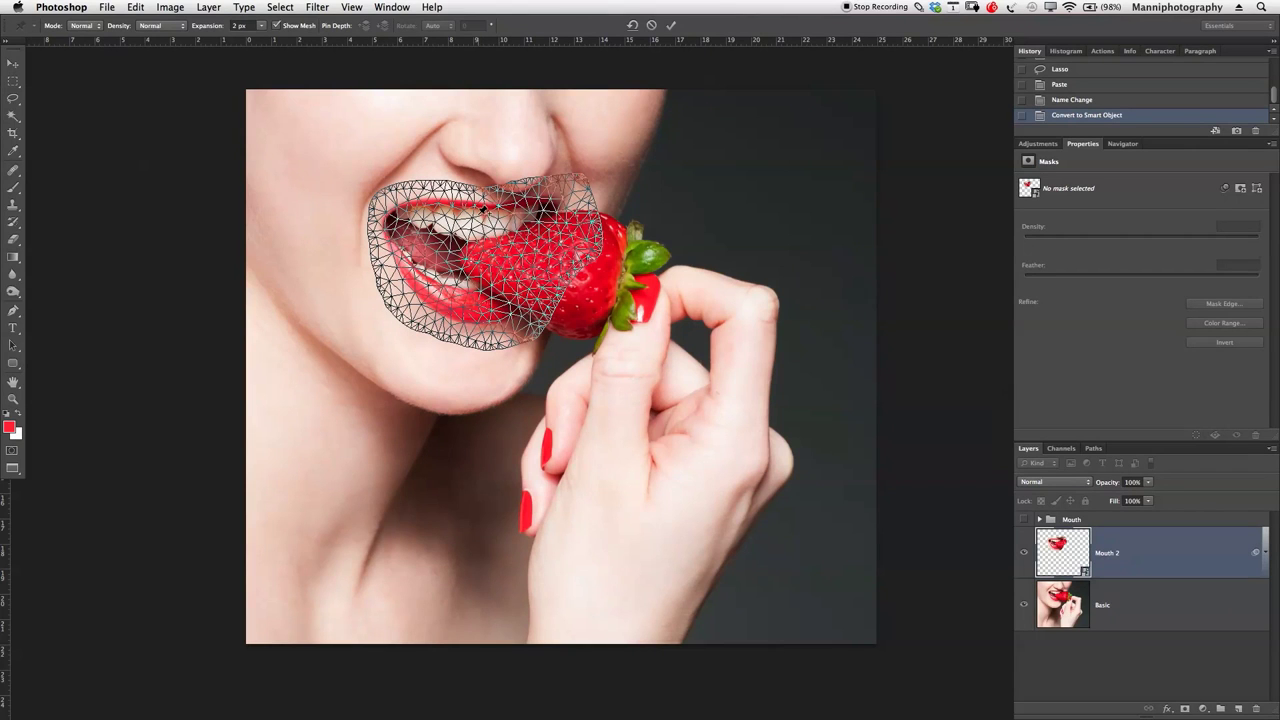
left_click(475, 201)
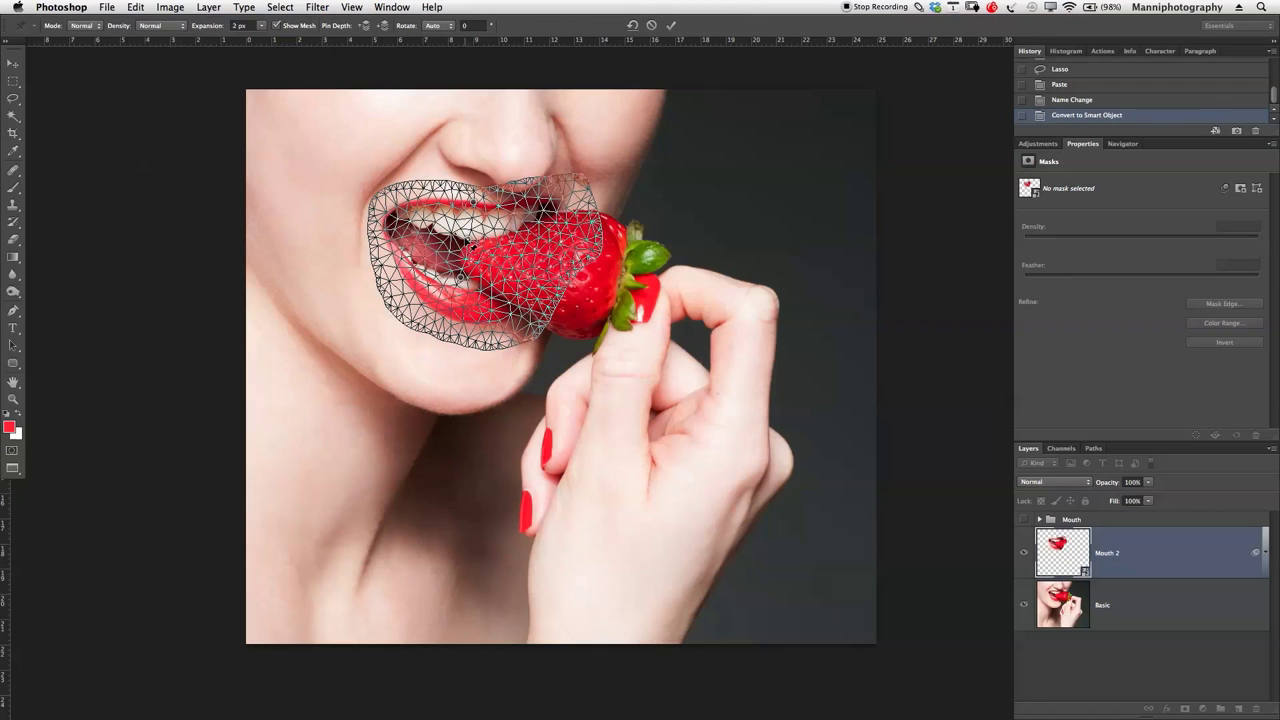
left_click(449, 314)
left_click(450, 316, "alt")
left_click(446, 318)
left_click(488, 321)
left_click(516, 340)
- Add Puppet Warp pins across the strawberry, the skin above it and the upper lip to anchor those areas
left_click(576, 265)
left_click(599, 229)
left_click(567, 189)
left_click(527, 191)
left_click(521, 254)
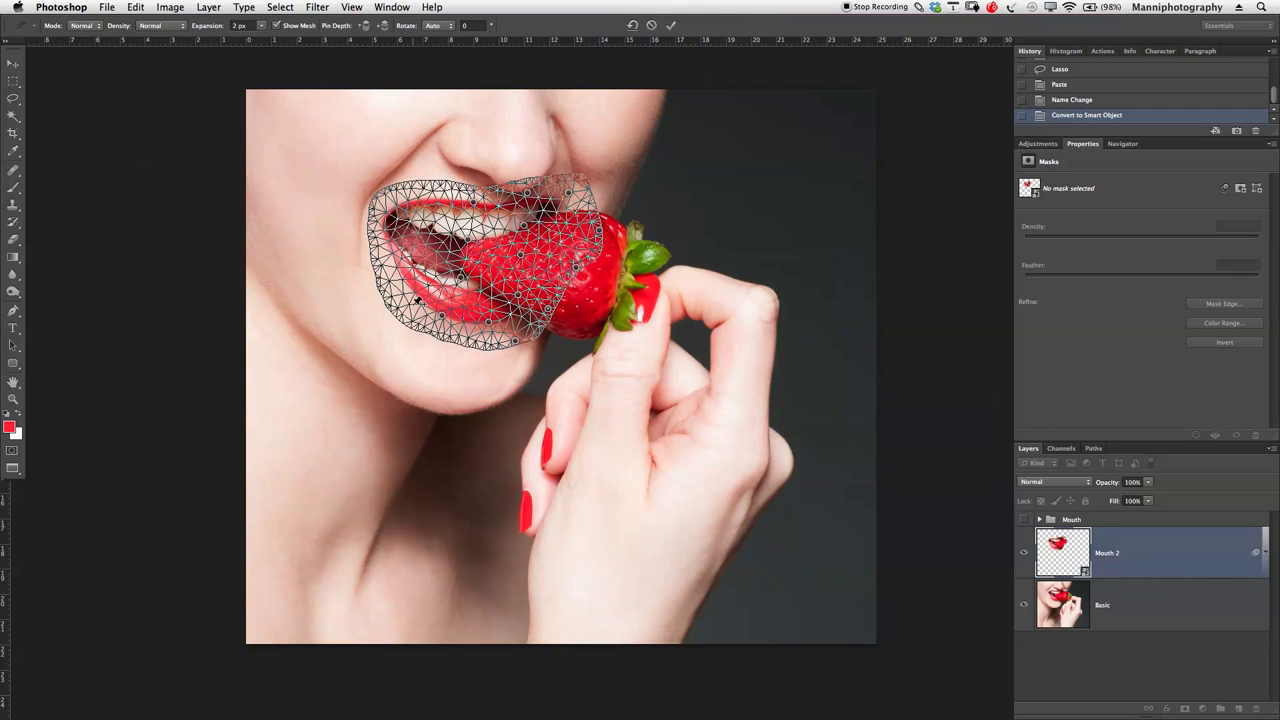
left_click(437, 200)
key("super+alt+m")
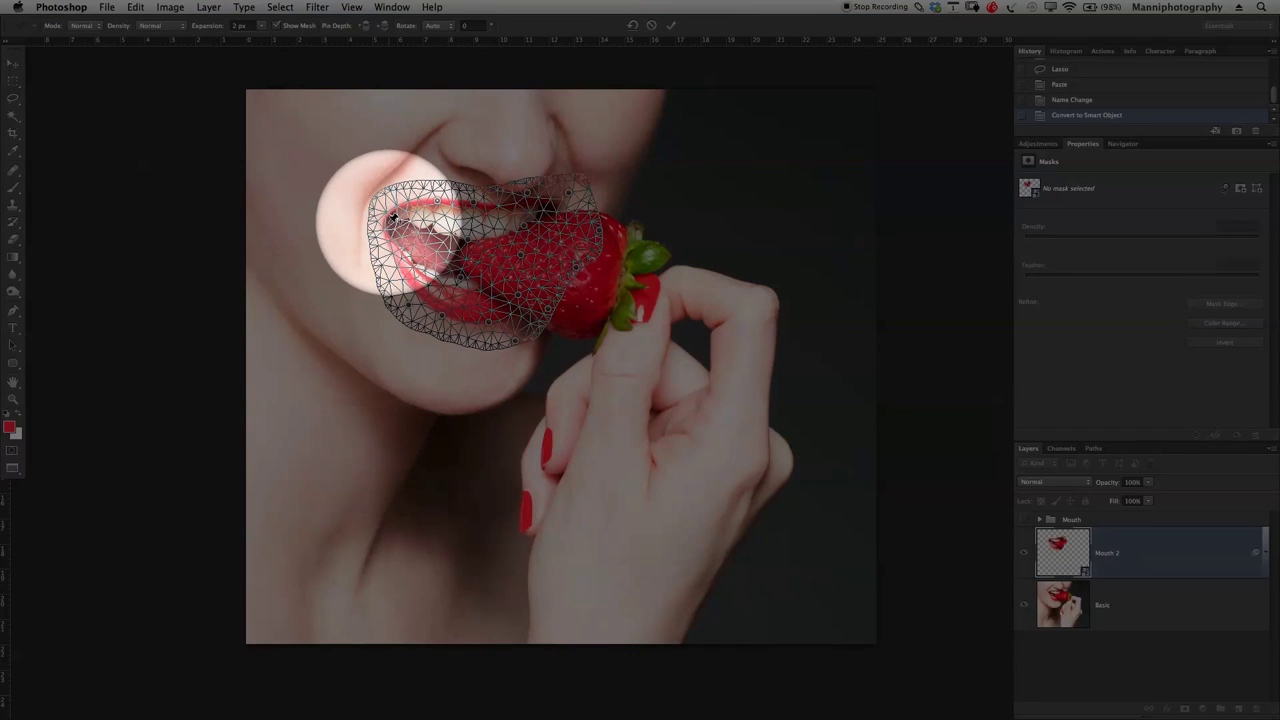
key("super+alt+m")
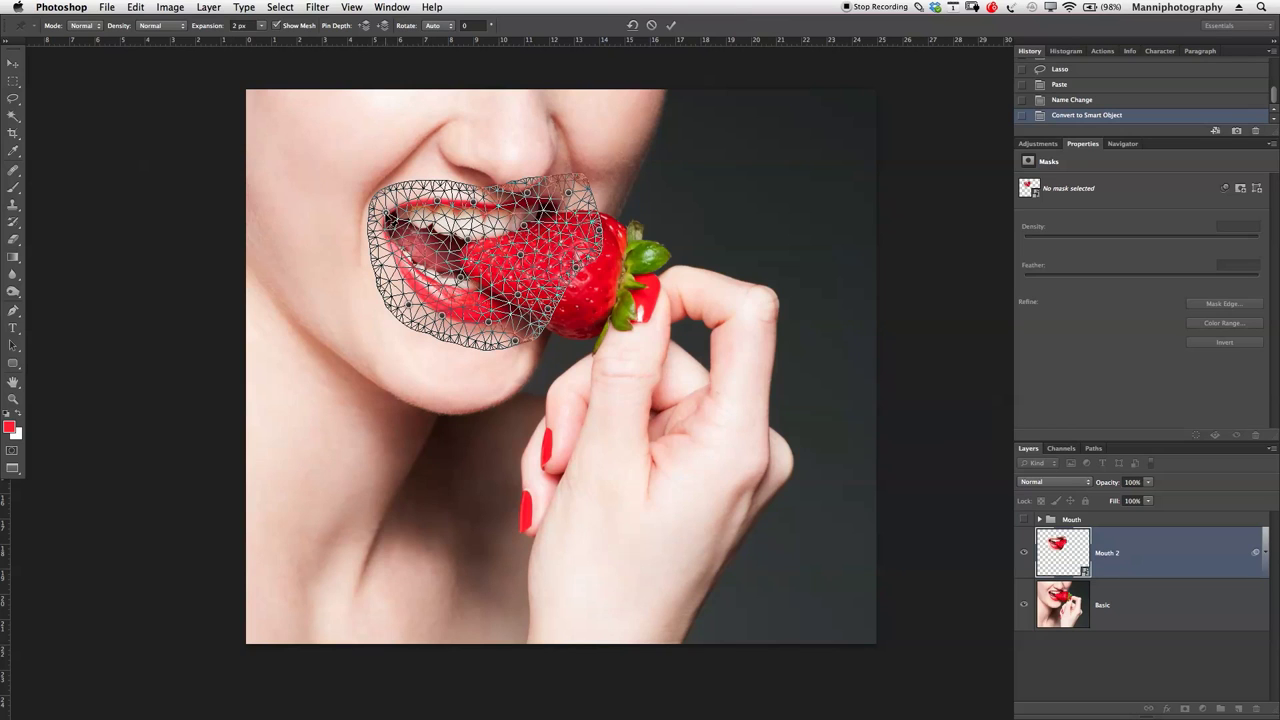
key("super+alt+m")
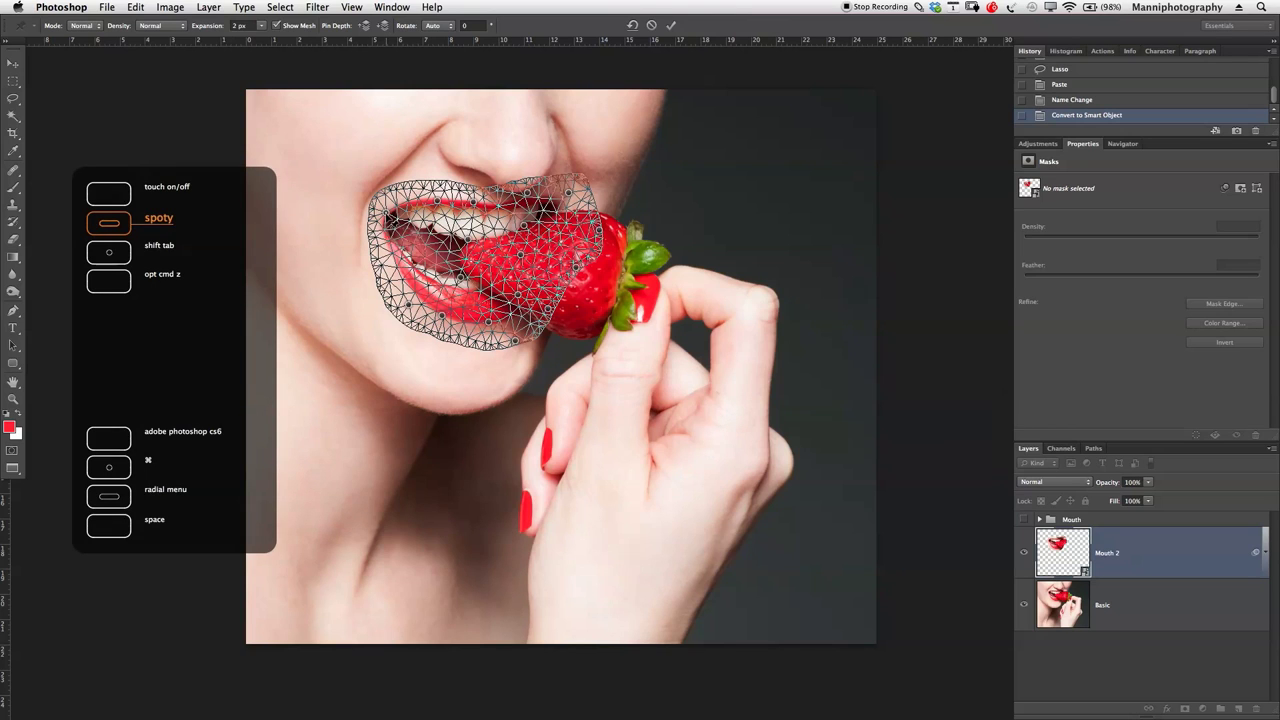
- Pull the mouth corner up and outward on the Mouth 2 layer with Puppet Warp, adjusting pins on the upper and lower lip beside it
left_click_drag(398, 210, 390, 201)
key("super+alt+m")
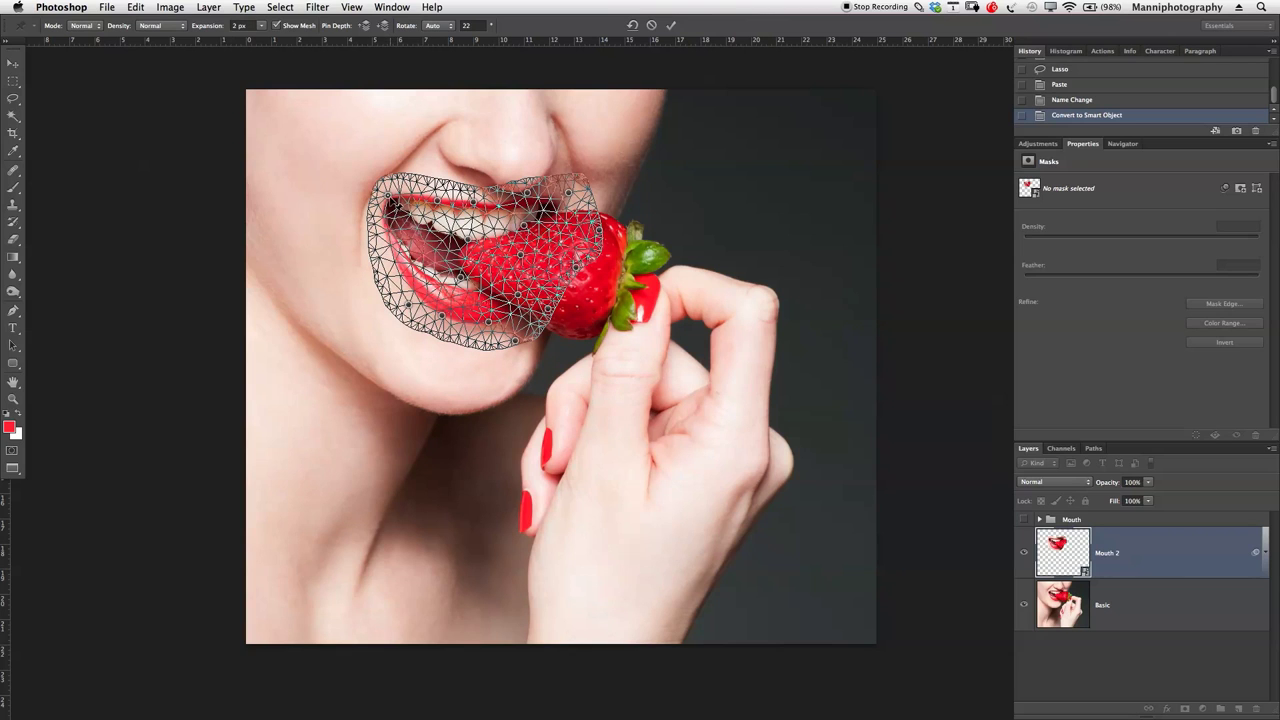
left_click_drag(418, 190, 420, 205)
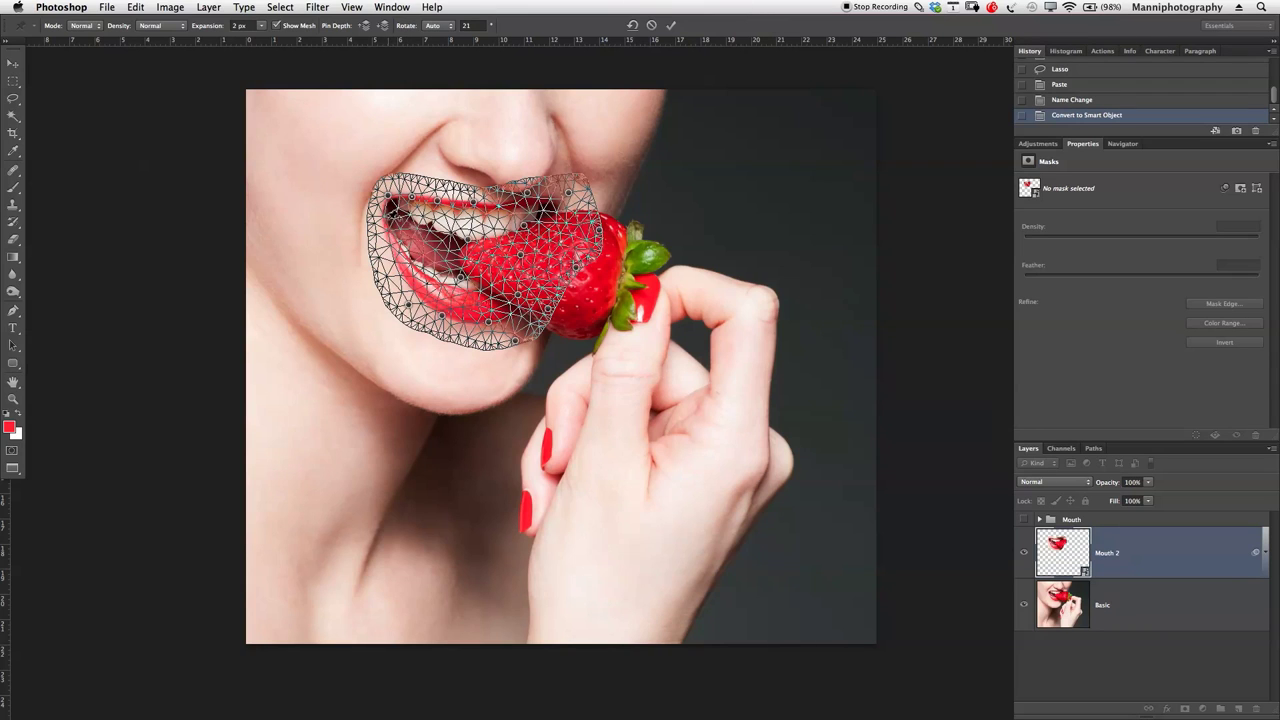
left_click(392, 228)
left_click_drag(391, 231, 398, 195)
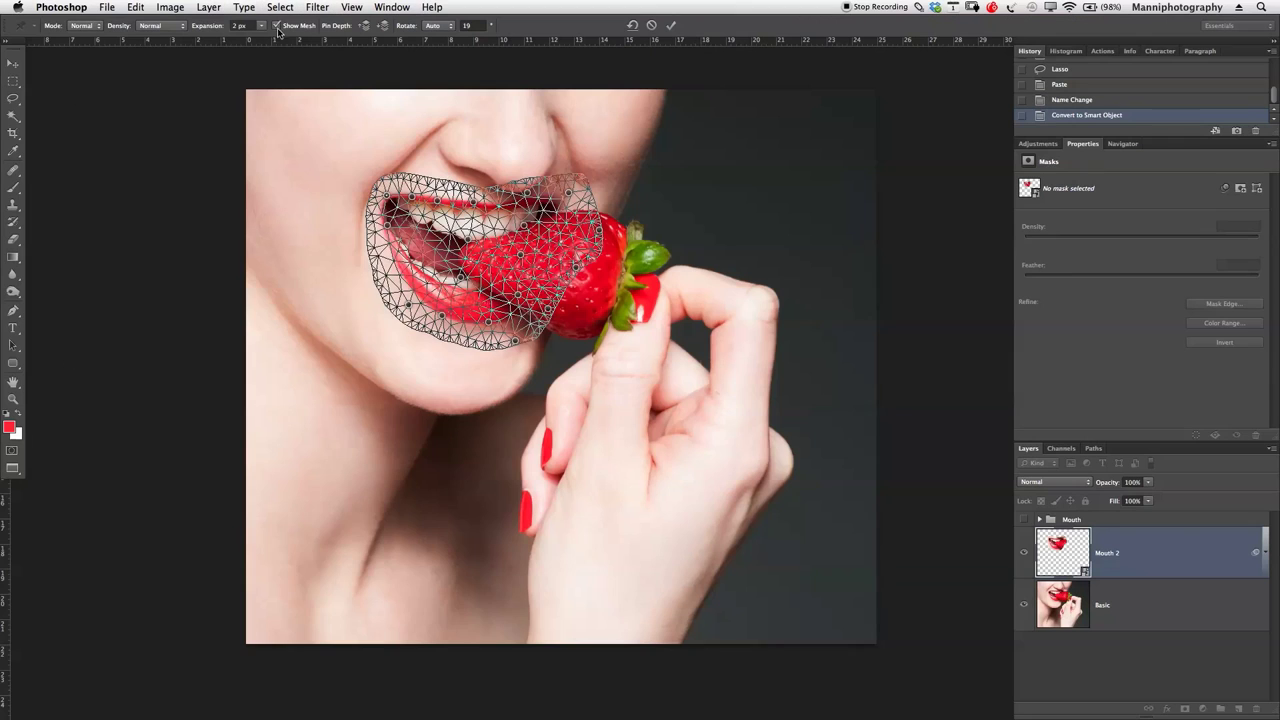
- Check the warp with the mesh hidden, apply it, and compare the mouth with the Smart Filters off and on
left_click(276, 26)
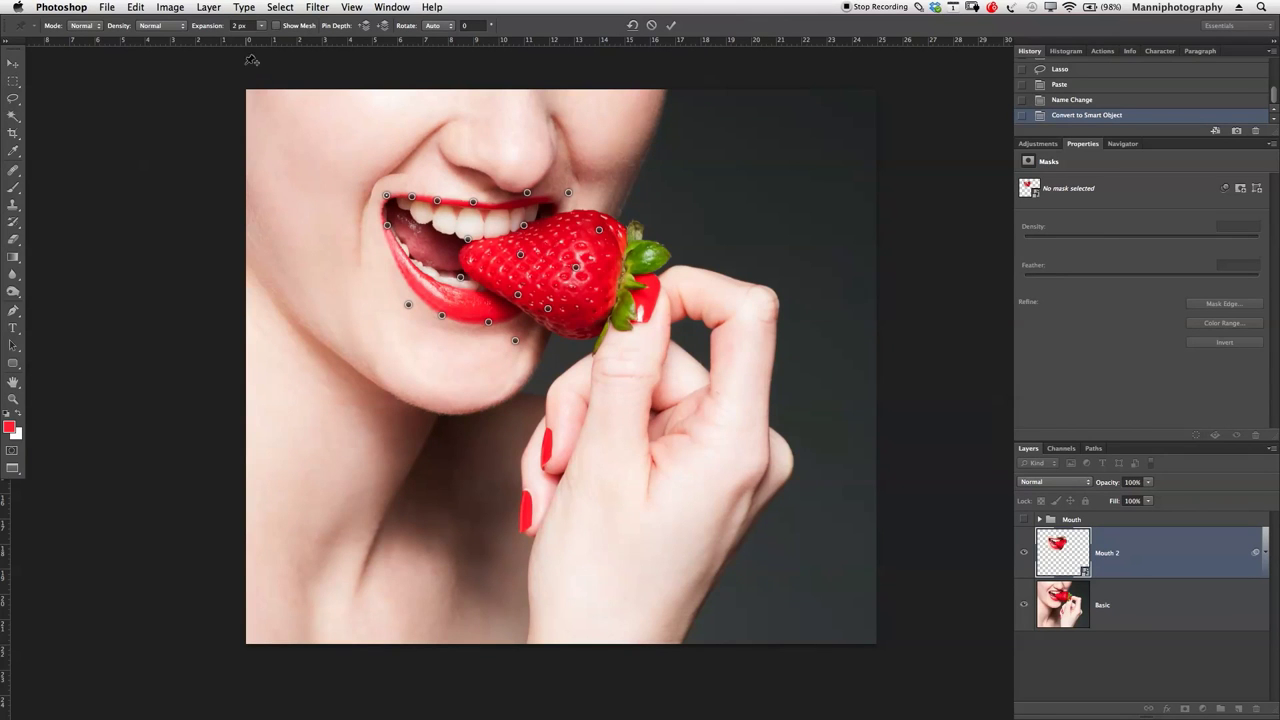
left_click(277, 25)
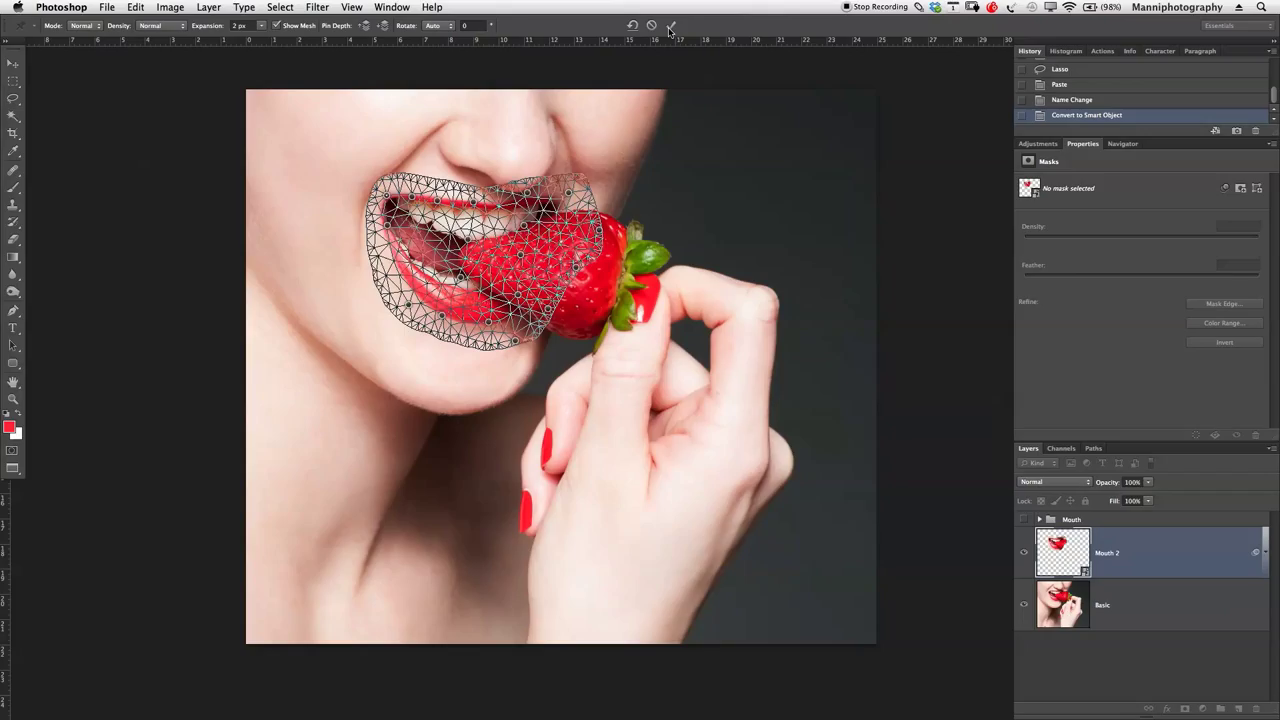
left_click(671, 25)
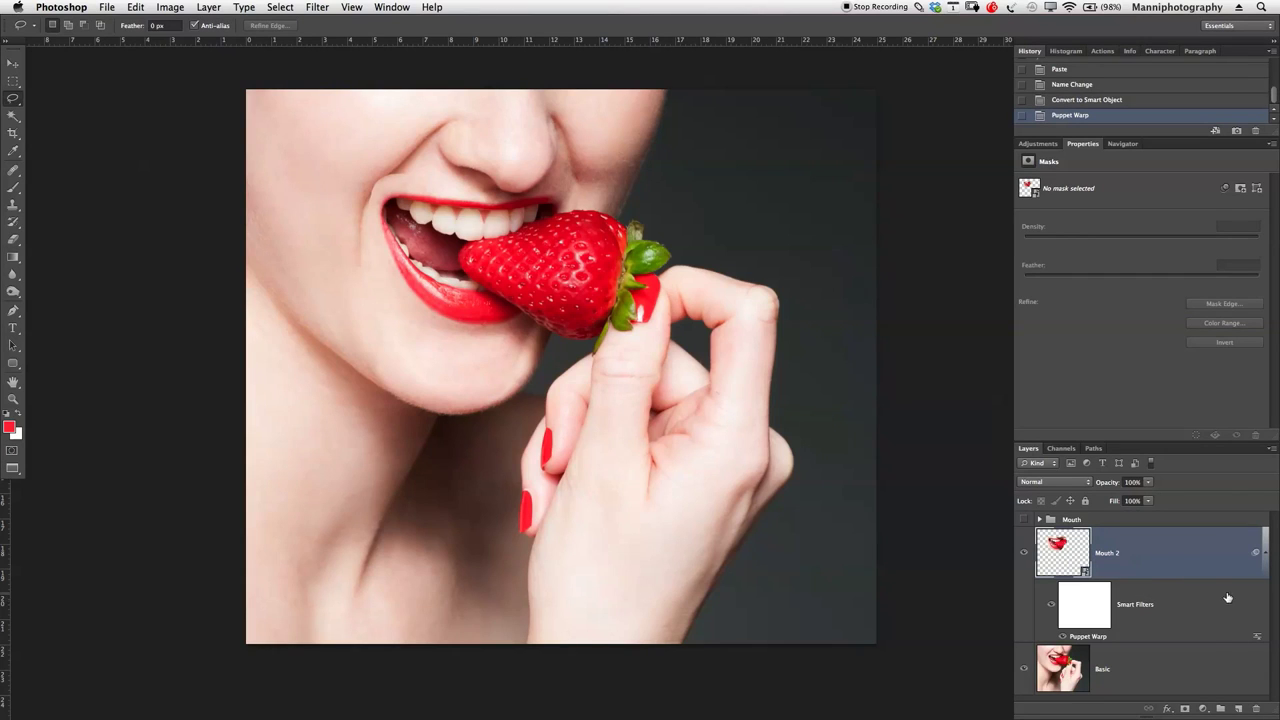
left_click(1051, 605)
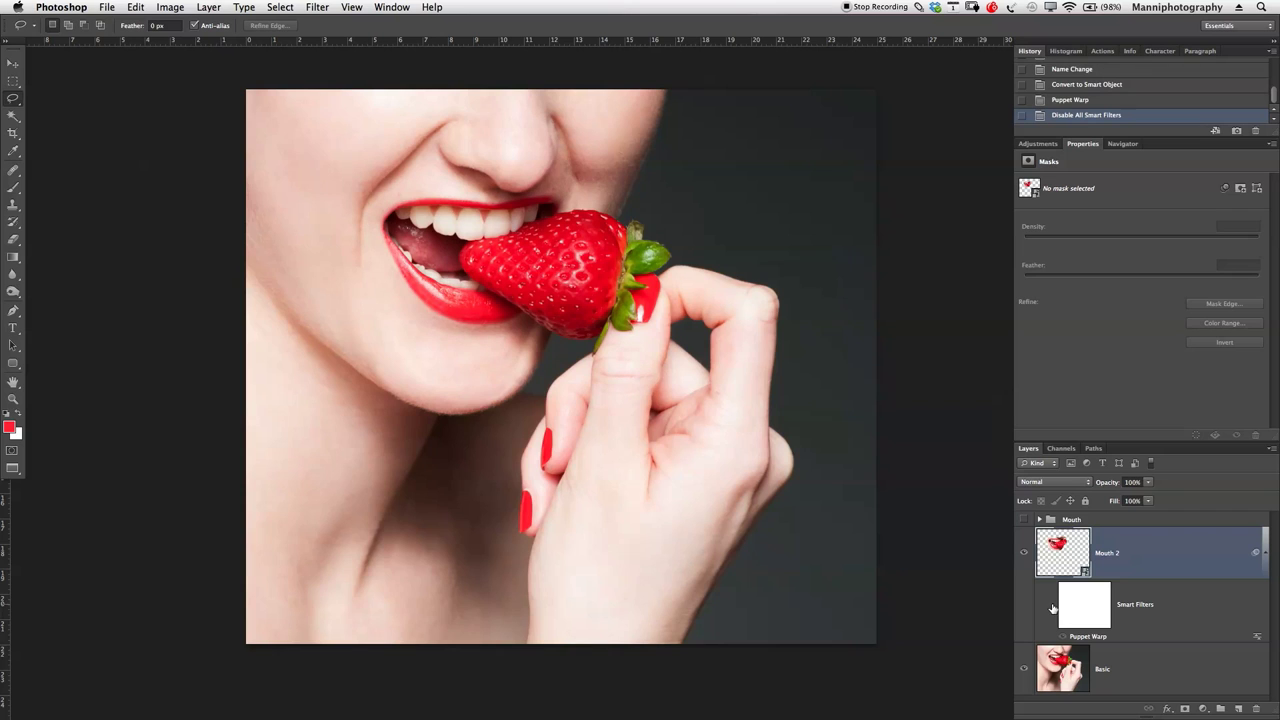
left_click(1053, 606)
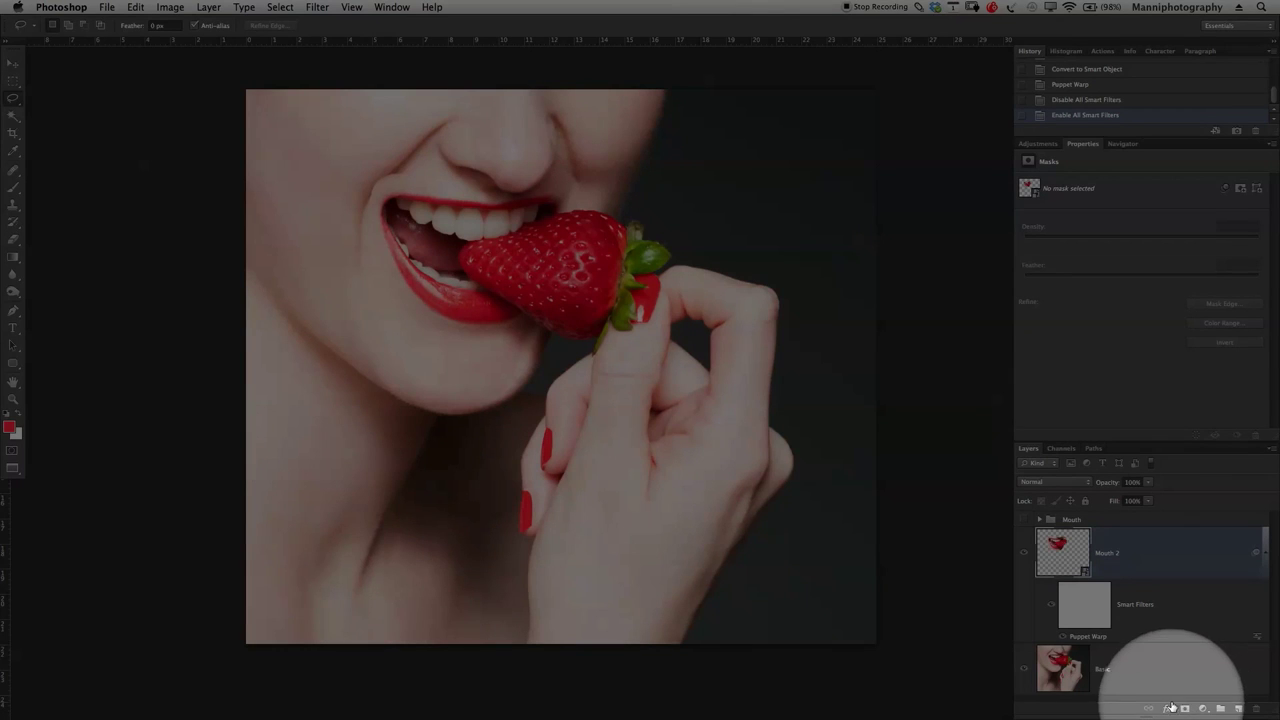
- Add a layer mask to Mouth 2, brush black over the skin beside and above the mouth corner, and compare with the layer hidden
left_click(1186, 708)
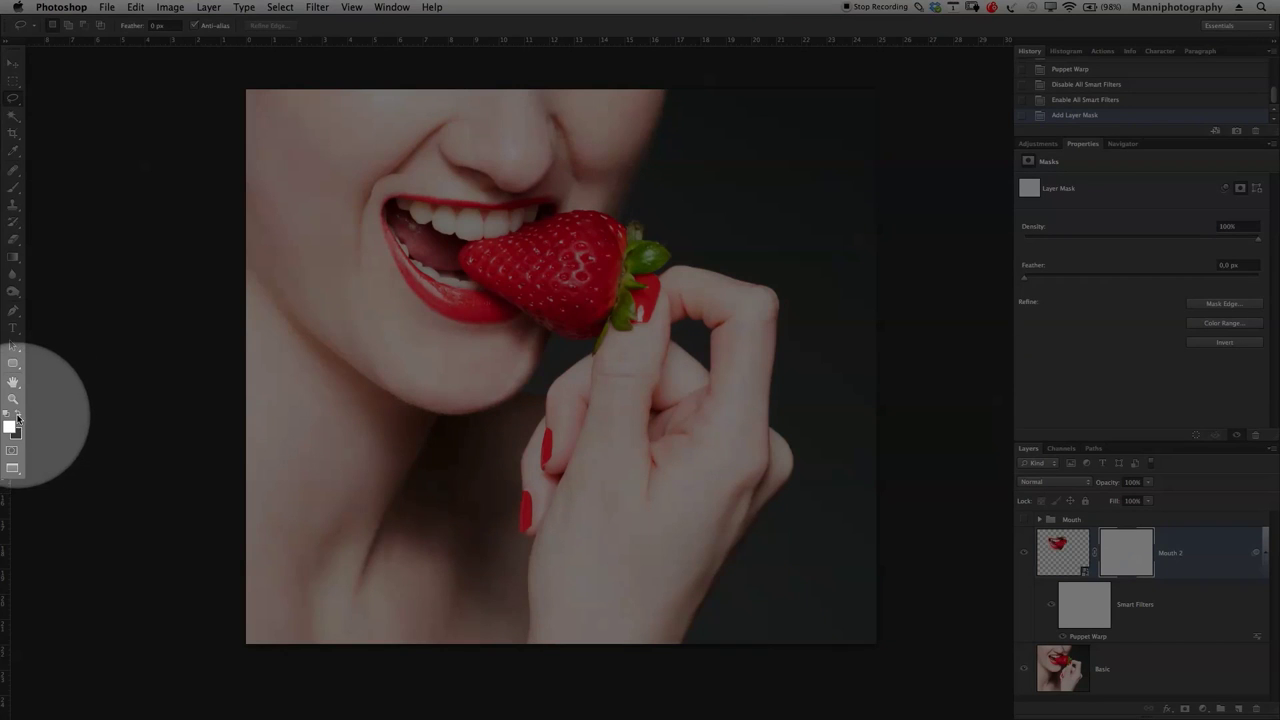
left_click(18, 418)
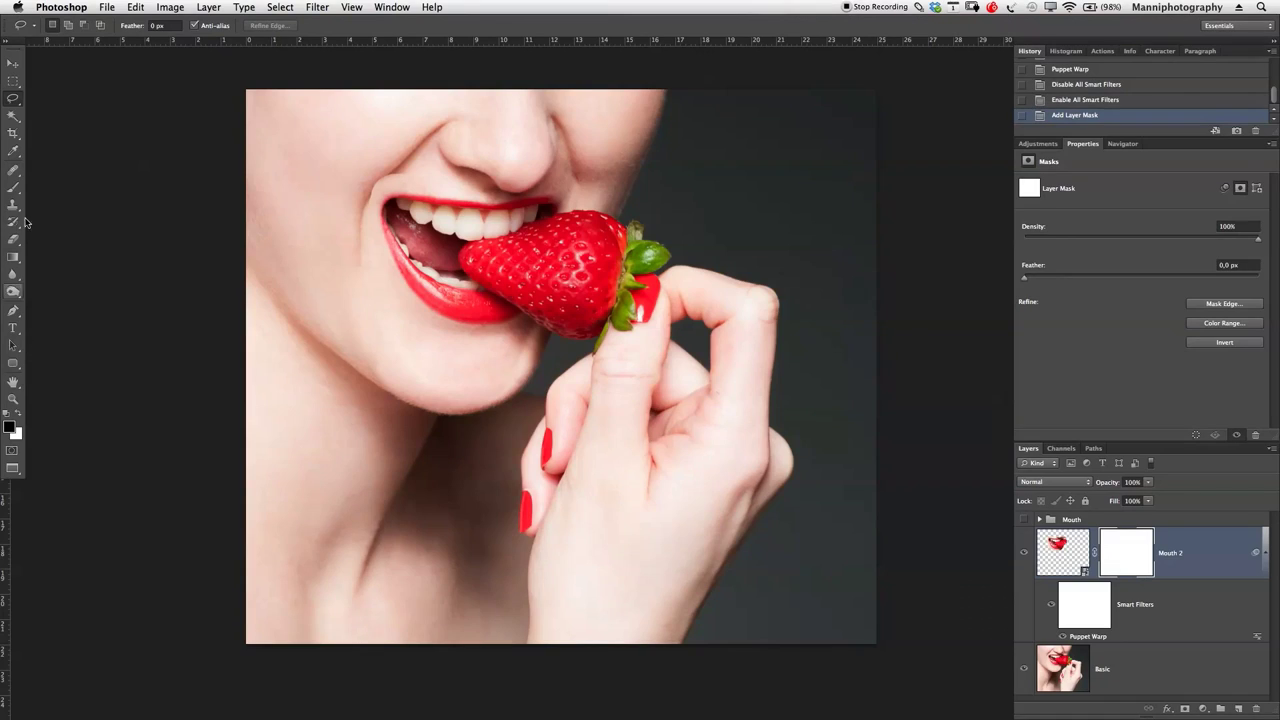
left_click(15, 190)
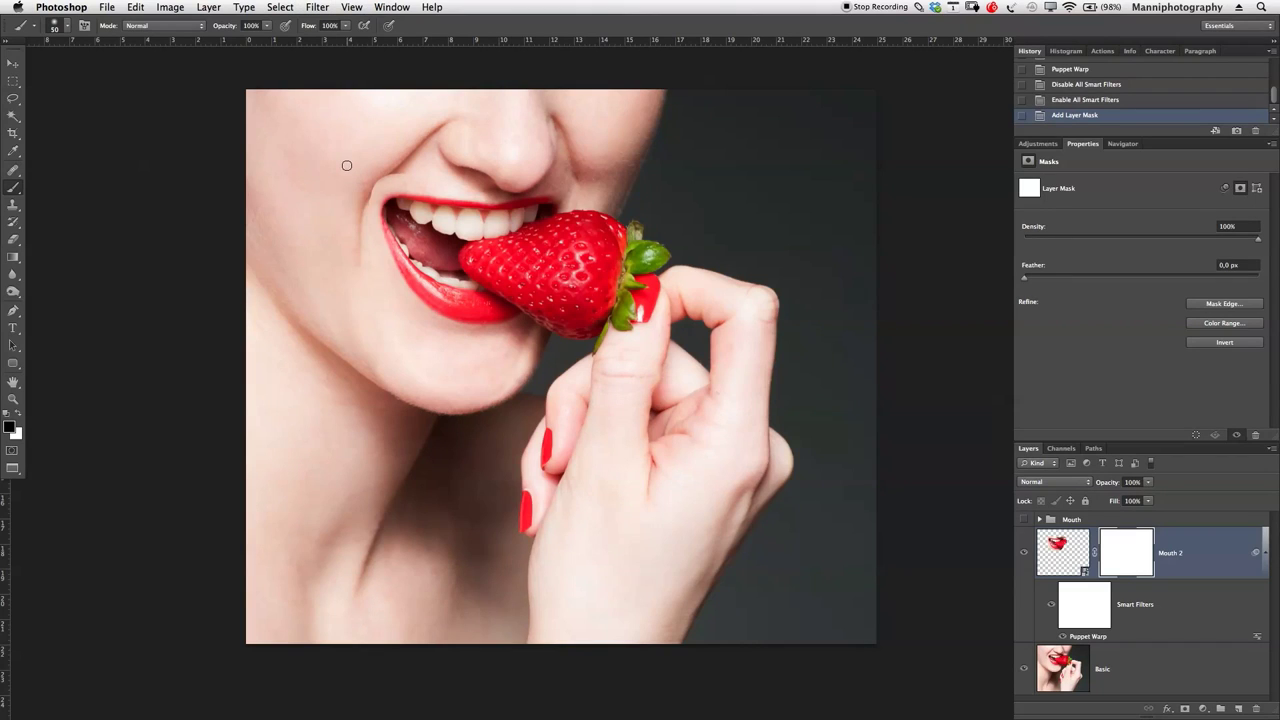
mouse_move(316, 154)
left_mouse_down()
mouse_move(345, 150)
mouse_move(326, 192)
mouse_move(304, 197)
left_mouse_up()
mouse_move(409, 172)
left_mouse_down()
mouse_move(478, 184)
mouse_move(443, 171)
left_mouse_up()
left_click(483, 183)
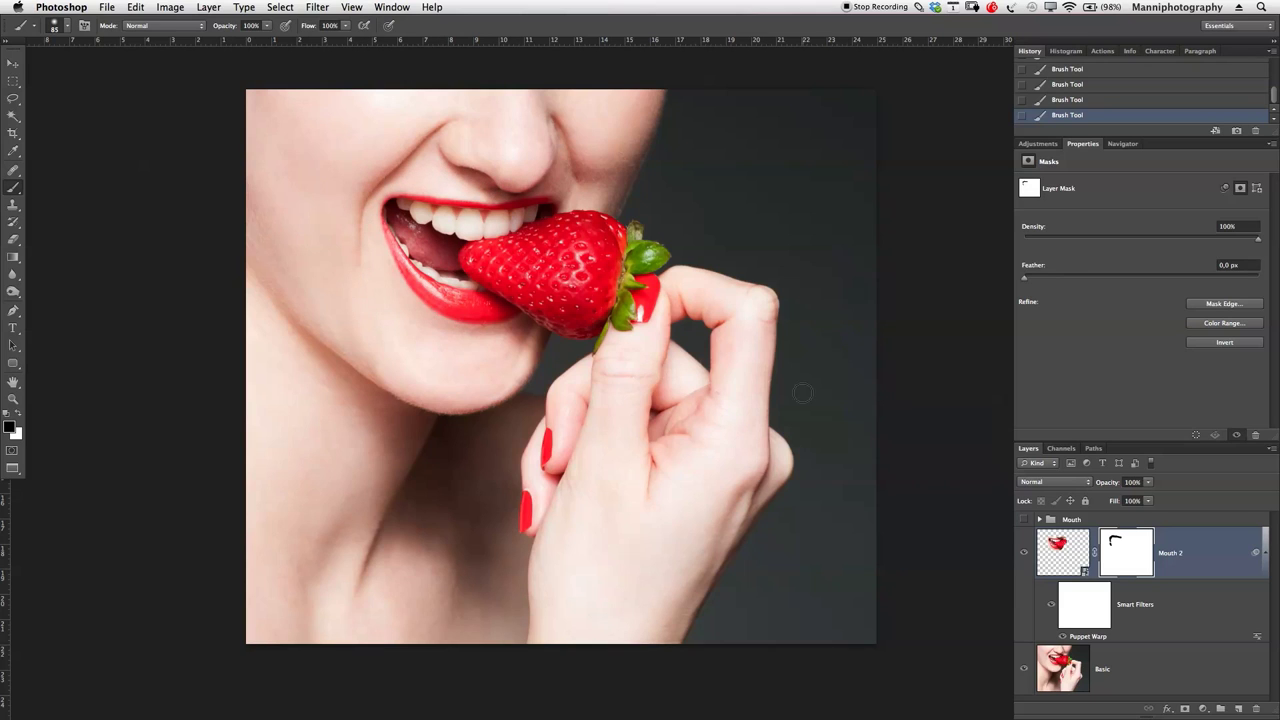
left_click(1024, 553)
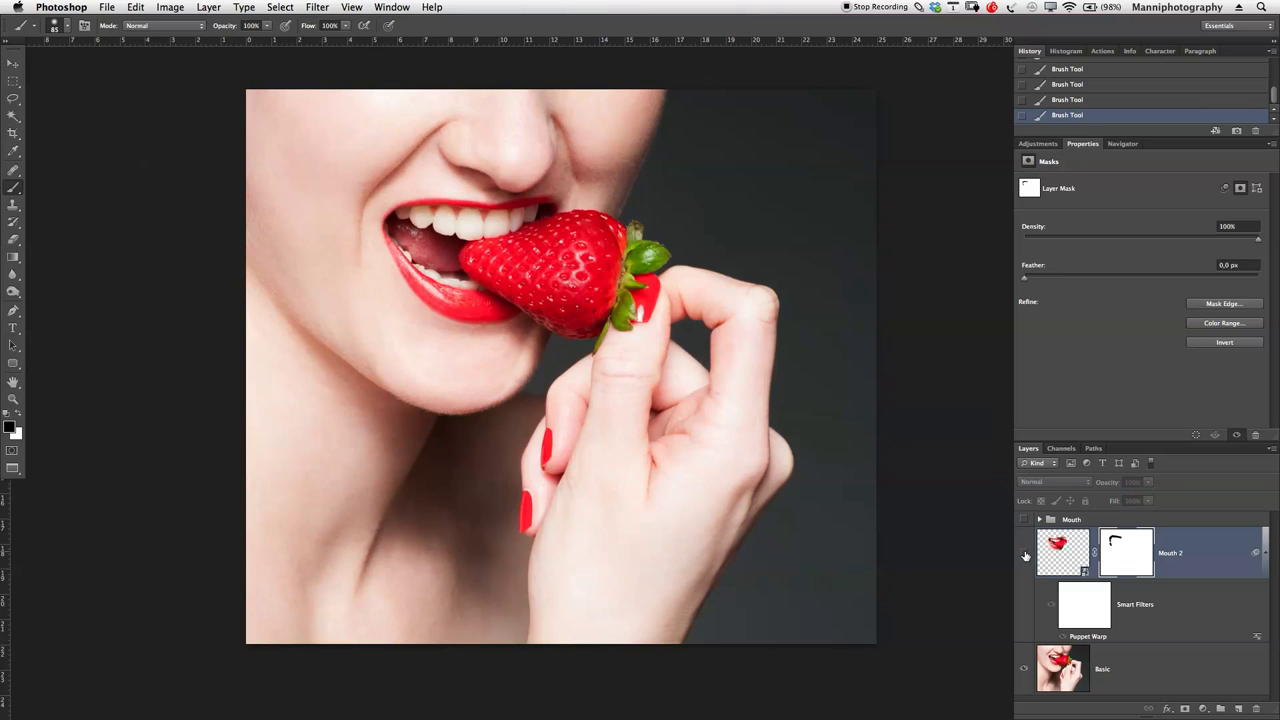
left_click(1024, 556)
left_click(1024, 556)
left_click(1024, 556)
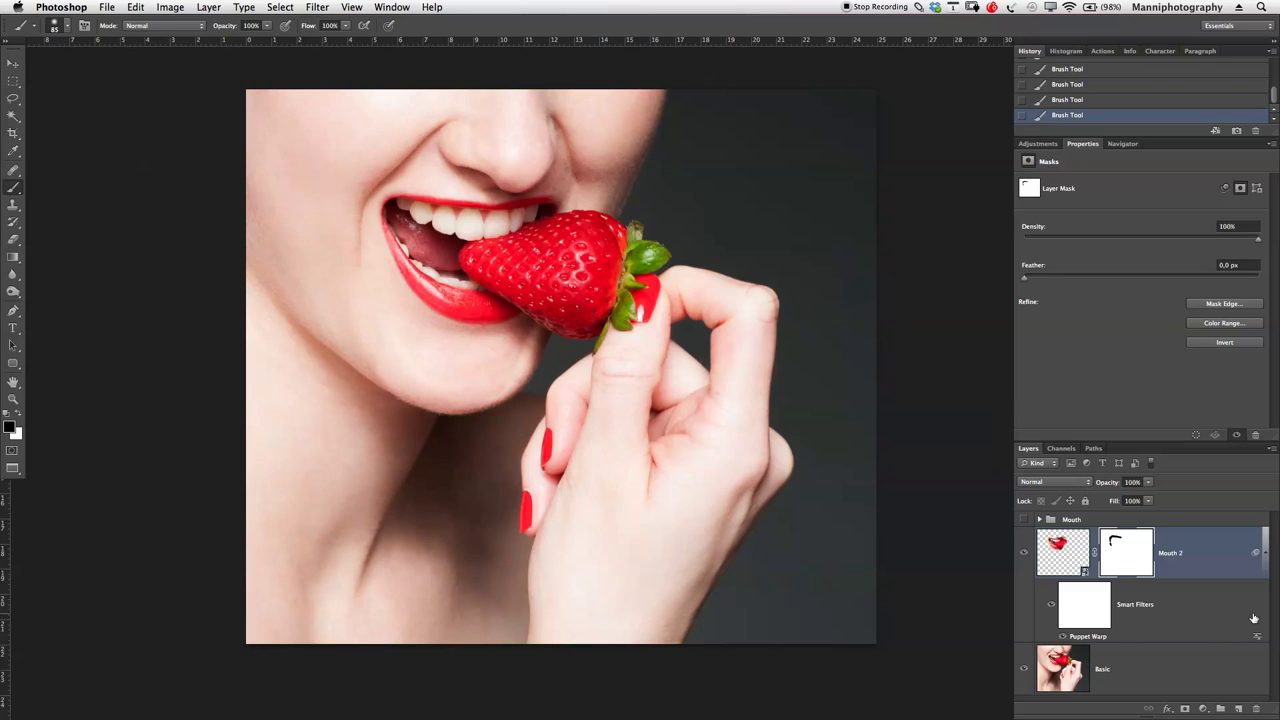
- Put the Mouth 2 layer in a new group and name the group Mouth
key("super+g")
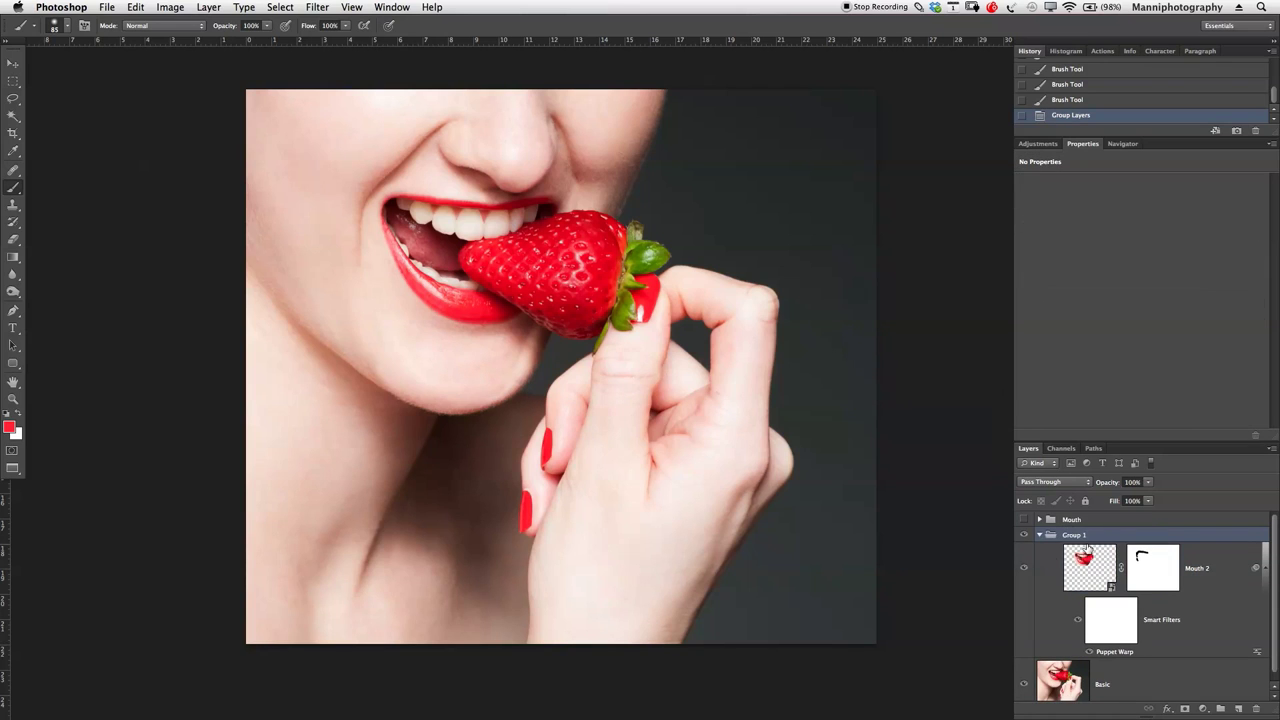
double_click(1075, 536)
type("M")
- Reopen the Puppet Warp smart filter on Mouth 2, shift the lower lip slightly downward near the corner, apply it and compare before and after
left_click(1090, 568)
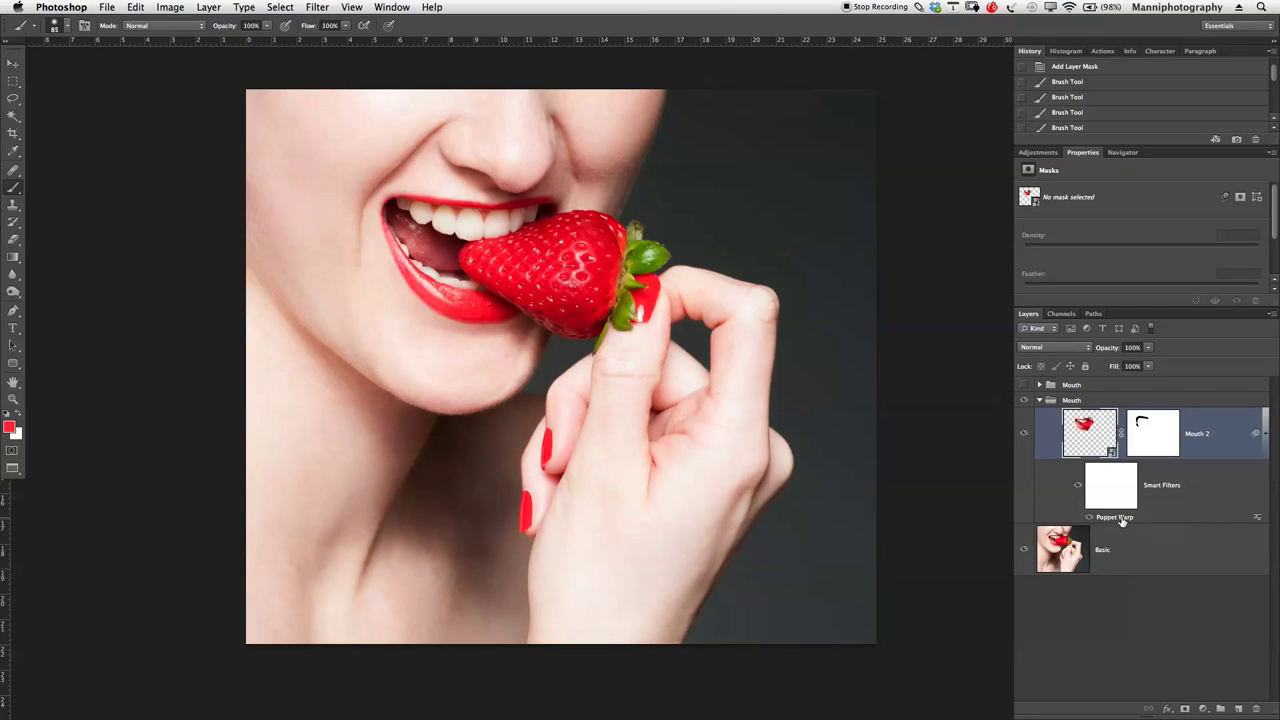
double_click(1116, 517)
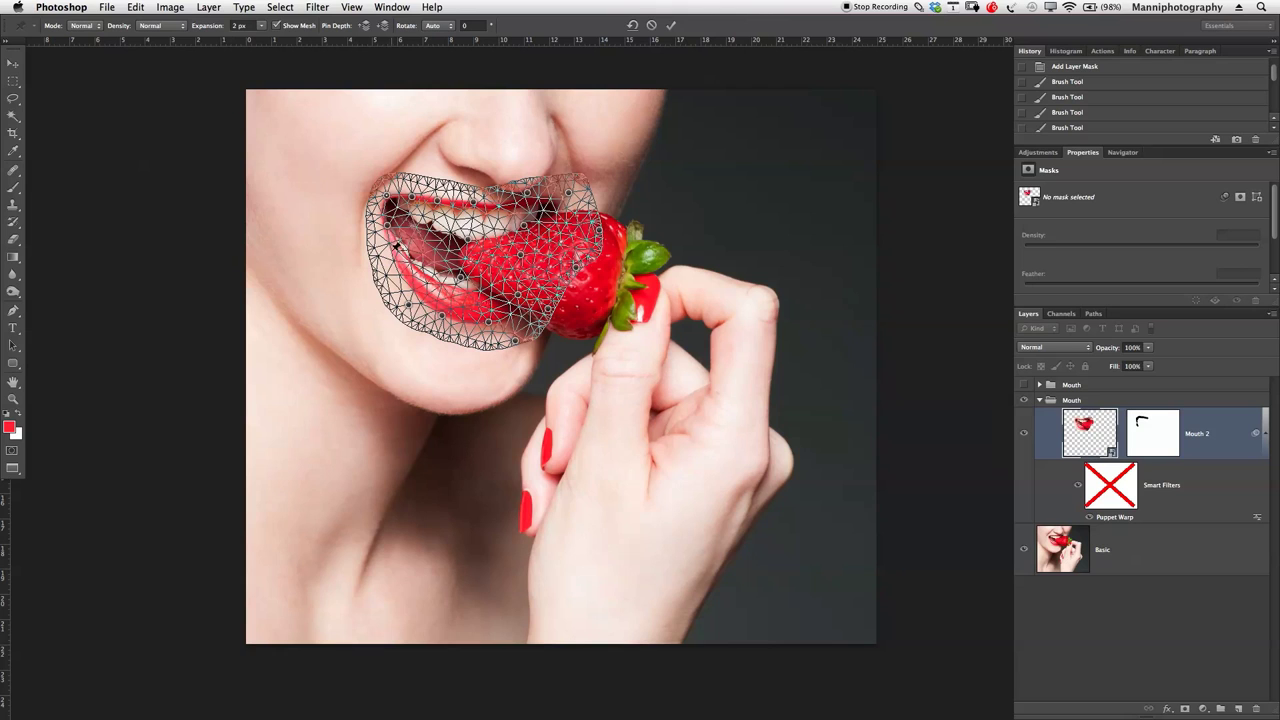
left_click_drag(400, 257, 400, 262)
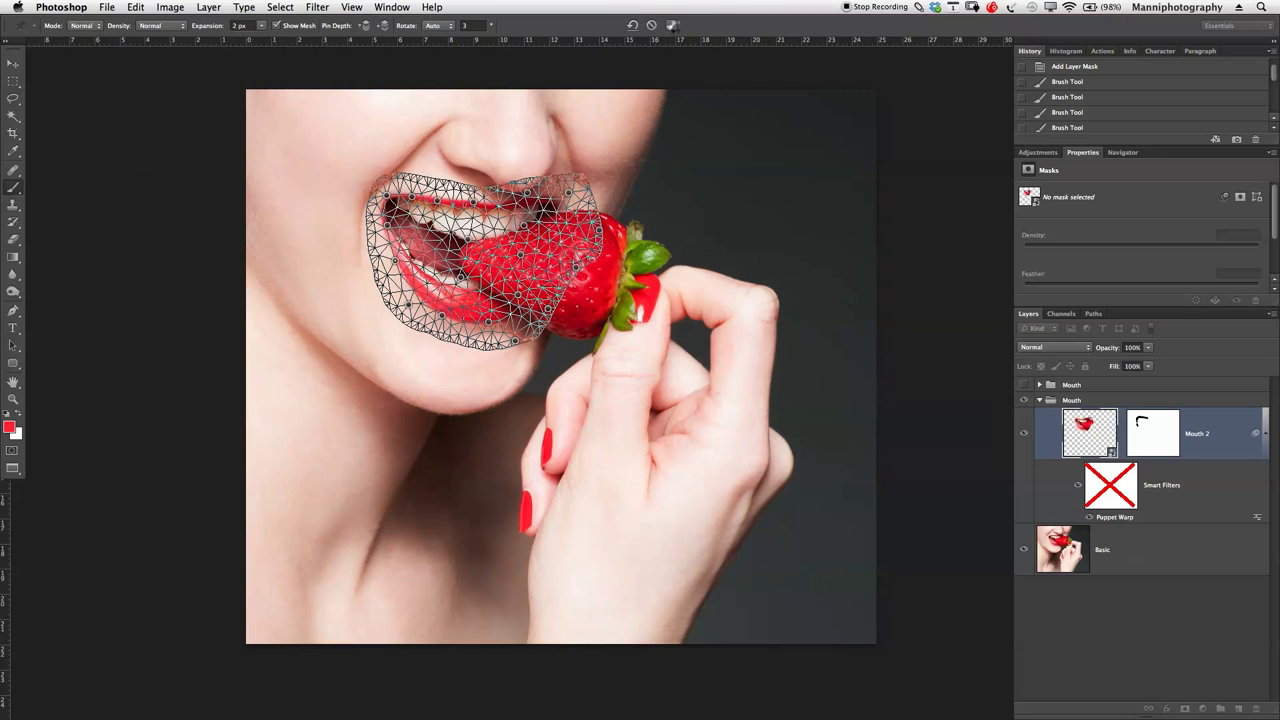
left_click(670, 25)
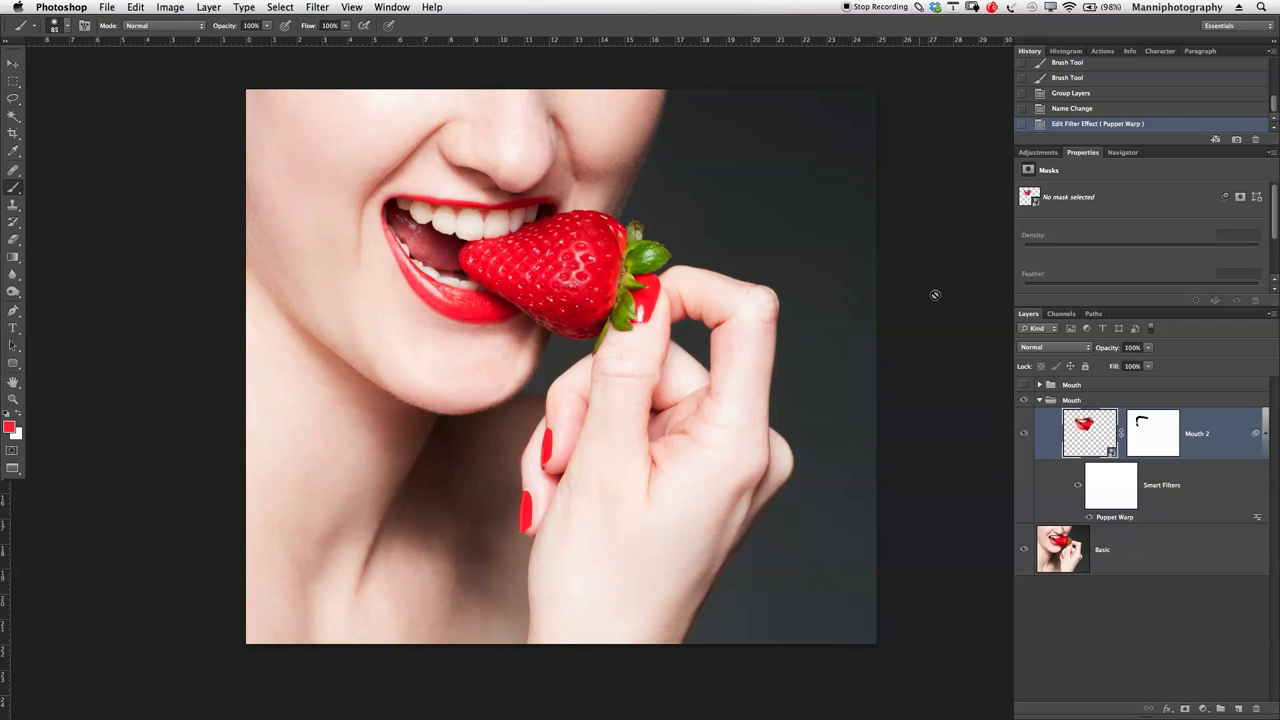
left_click(1023, 437)
left_click(1023, 437)
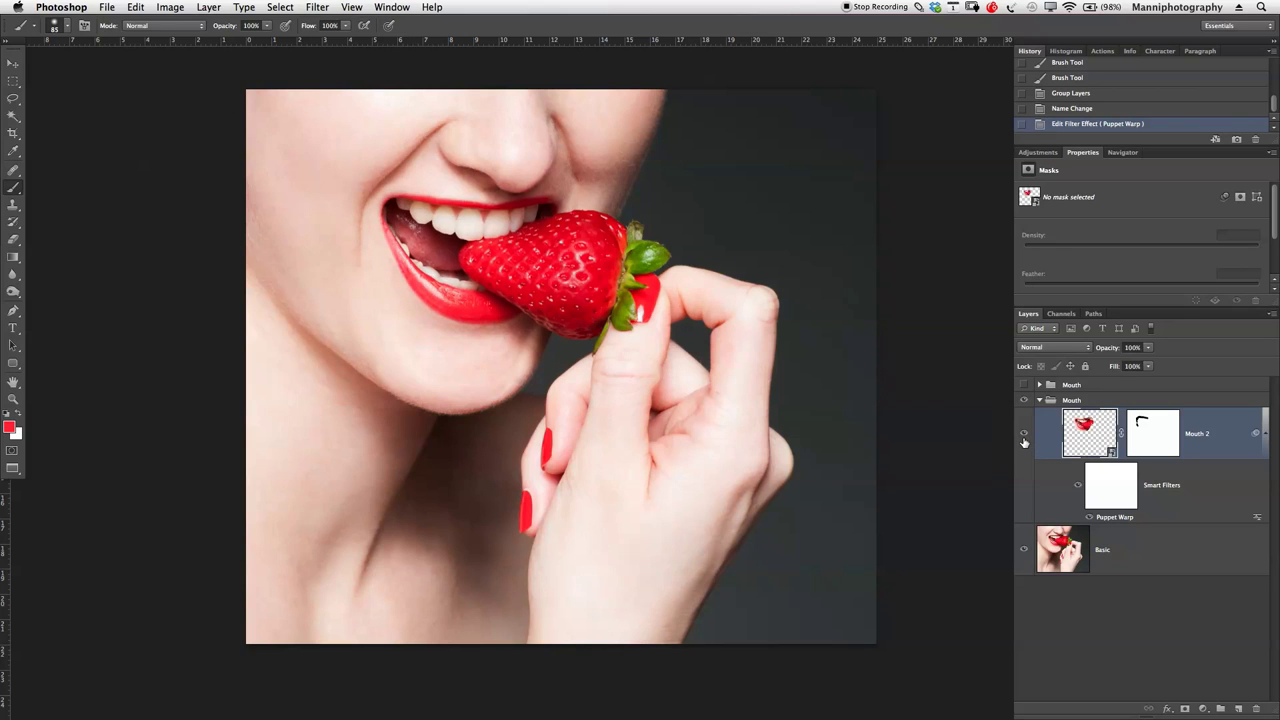